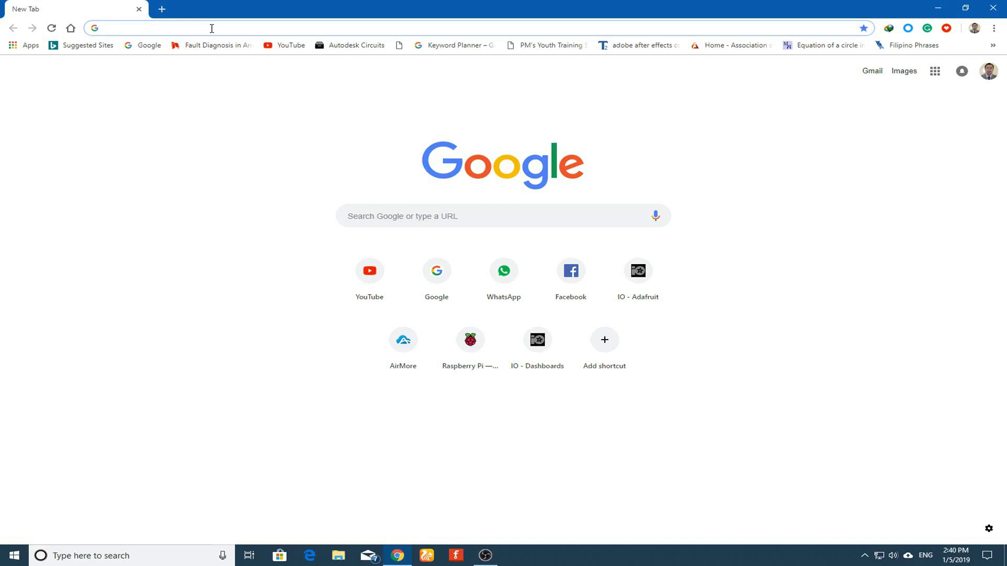
# - Open tinkercad.com and sign in through the Facebook social provider
pyautogui.write('tinkercad.com')
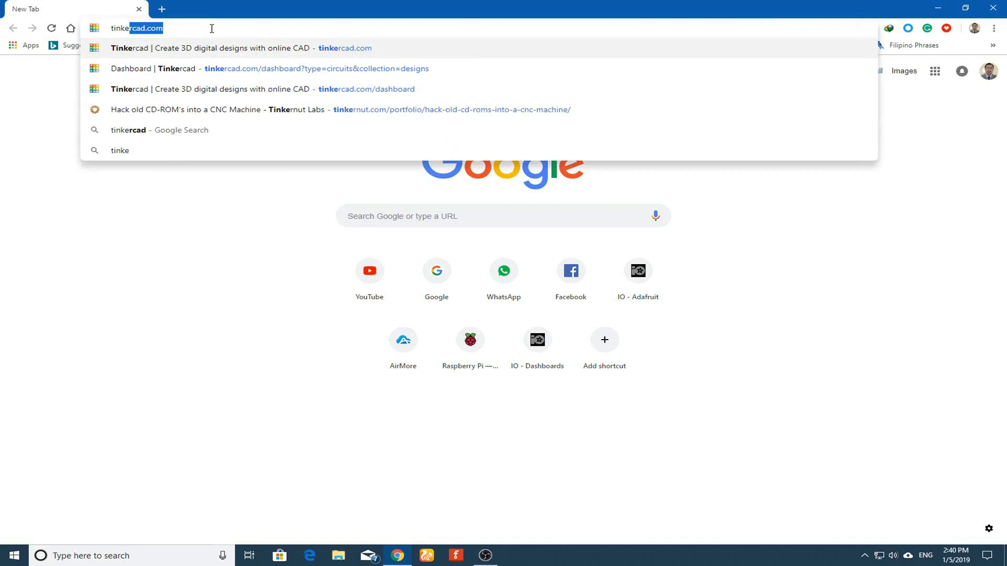
pyautogui.press('Return')
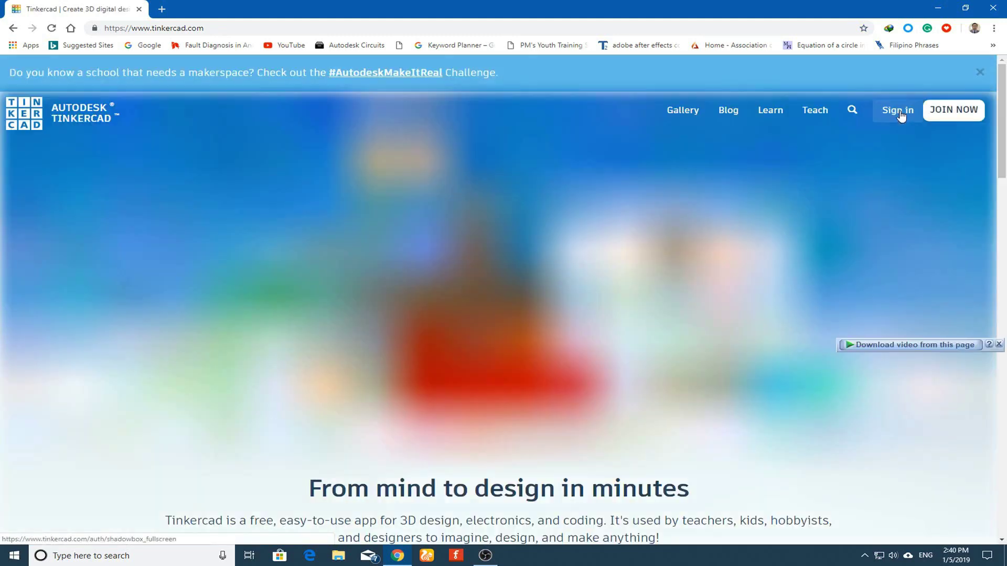
pyautogui.click(899, 111)
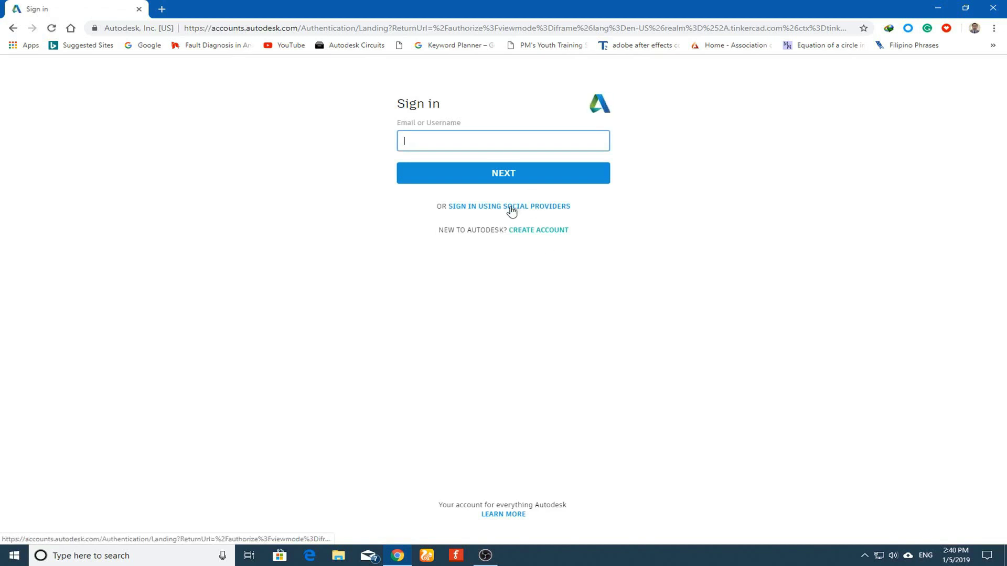
pyautogui.click(523, 208)
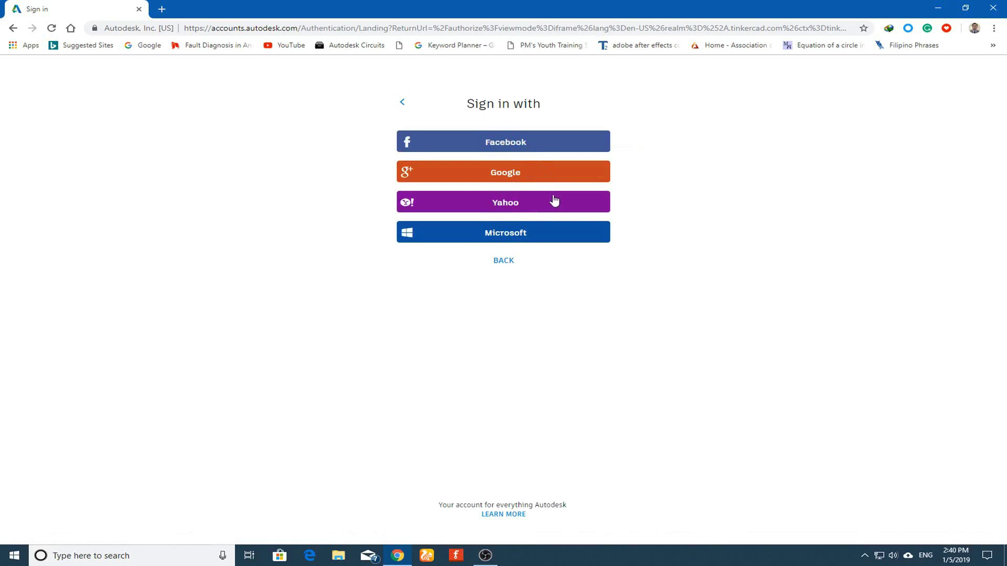
pyautogui.click(519, 143)
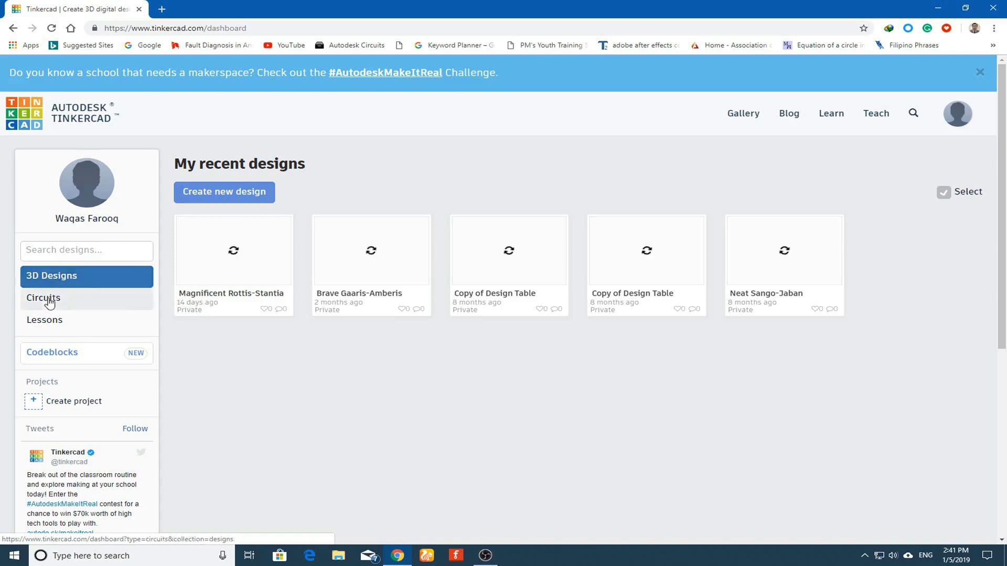
# - Go to the Circuits designs and create a new circuit
pyautogui.click(76, 305)
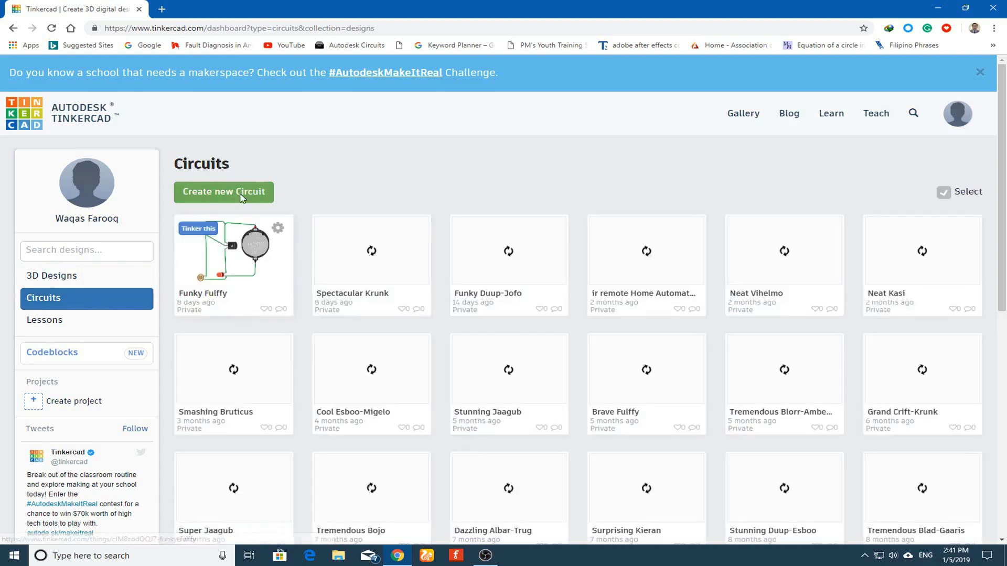
pyautogui.click(241, 195)
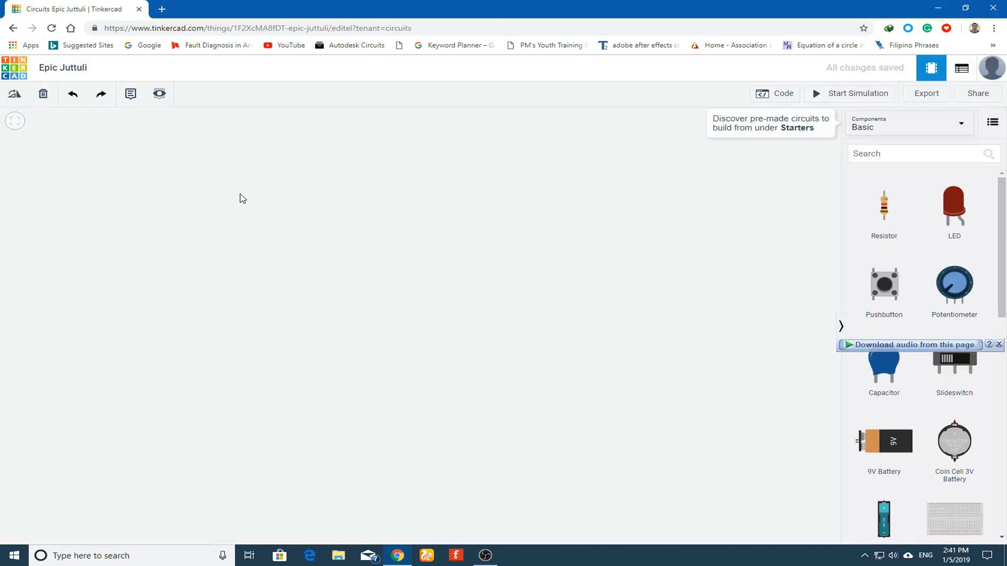
# - Place a resistor in the workspace and a red LED below it
pyautogui.scroll(-4, 897, 321)
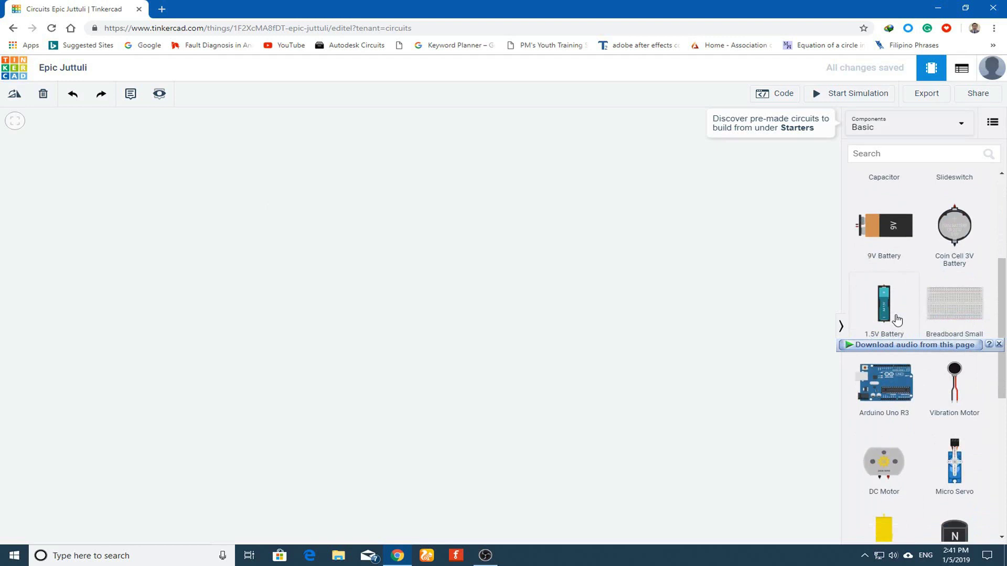
pyautogui.scroll(4, 949, 320)
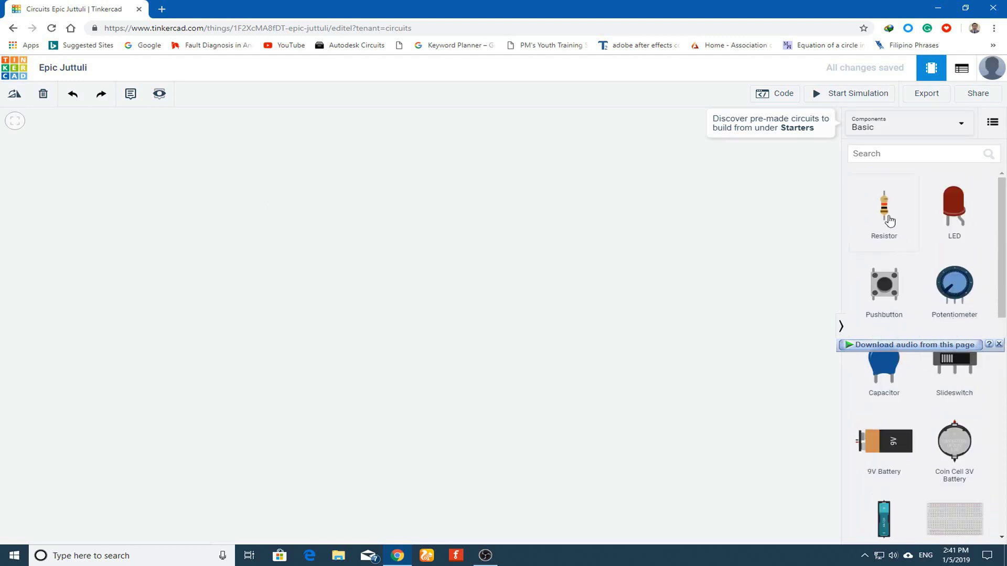
pyautogui.moveTo(890, 220); pyautogui.dragTo(598, 221)
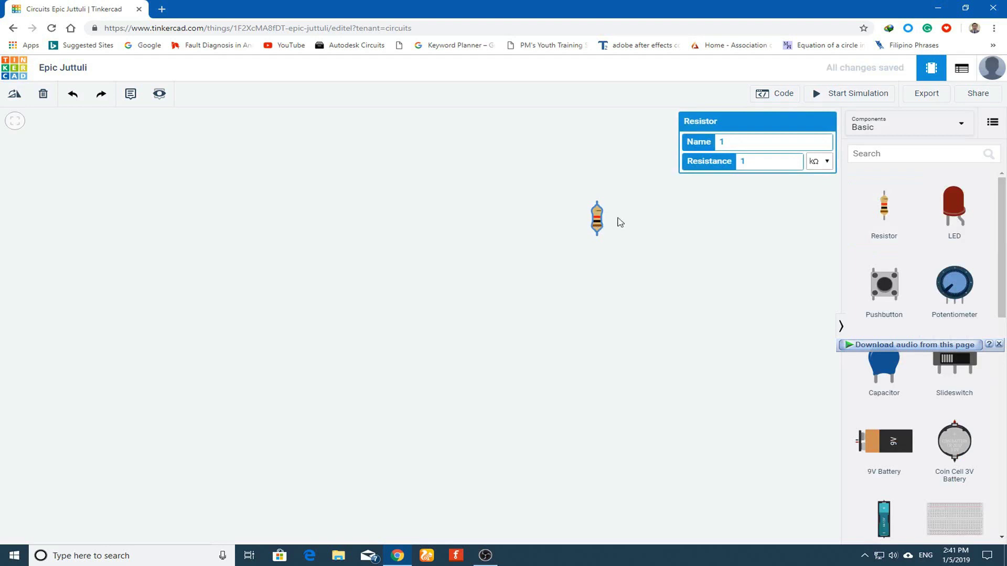
pyautogui.moveTo(941, 213); pyautogui.dragTo(619, 341)
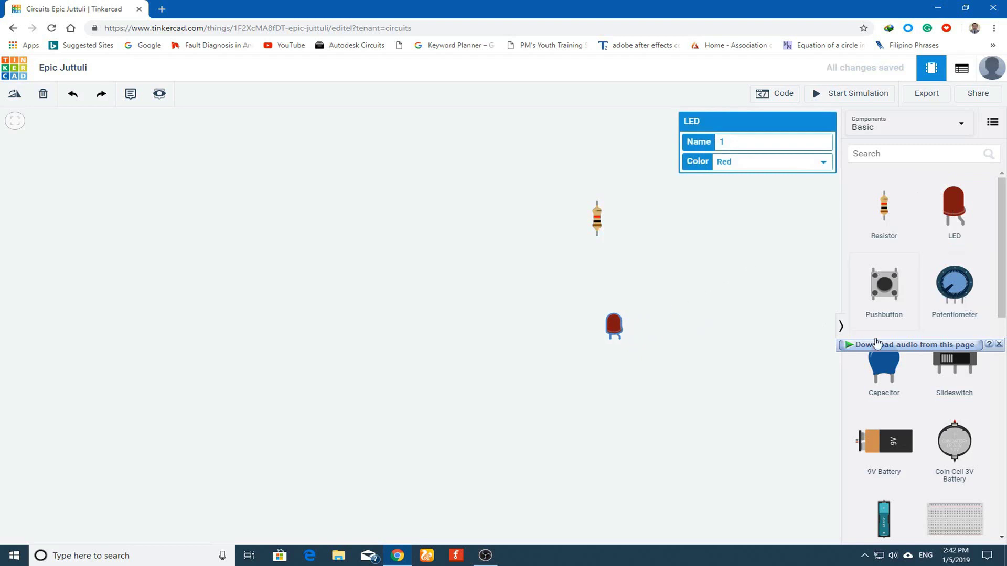
# - Switch the component library from the basic set to all components and find the power control transistors
pyautogui.scroll(-10, 876, 342)
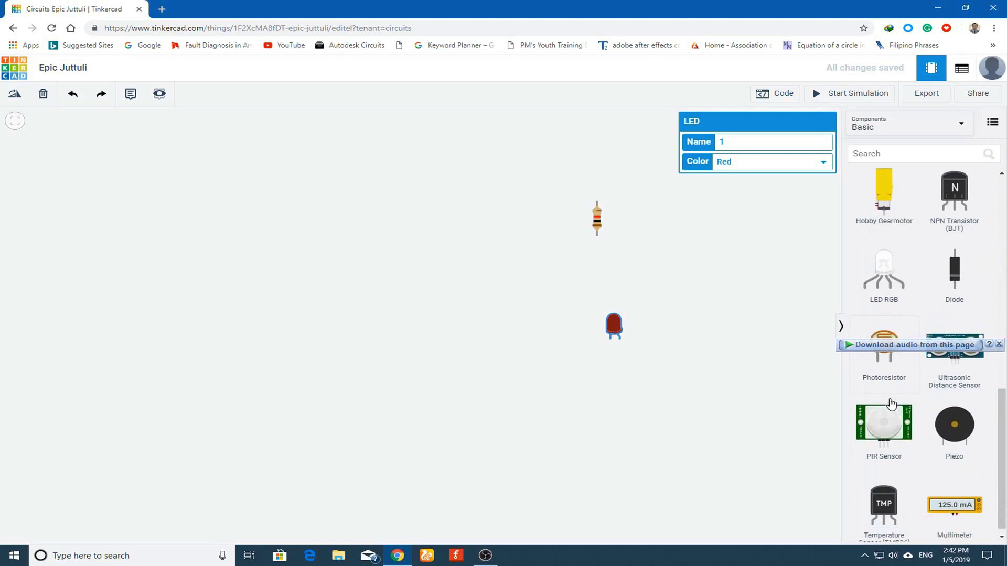
pyautogui.click(882, 505)
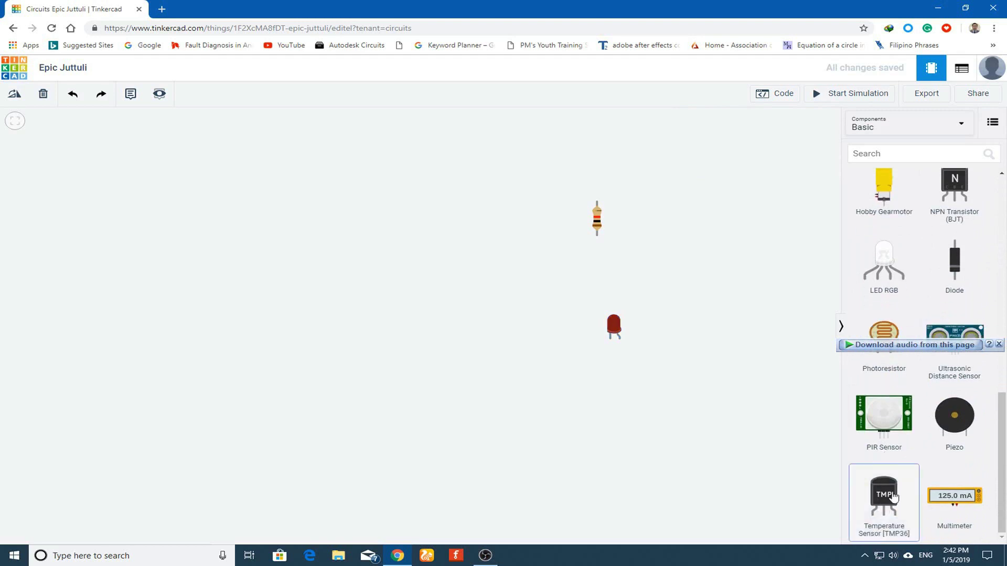
pyautogui.scroll(8, 886, 314)
pyautogui.click(875, 130)
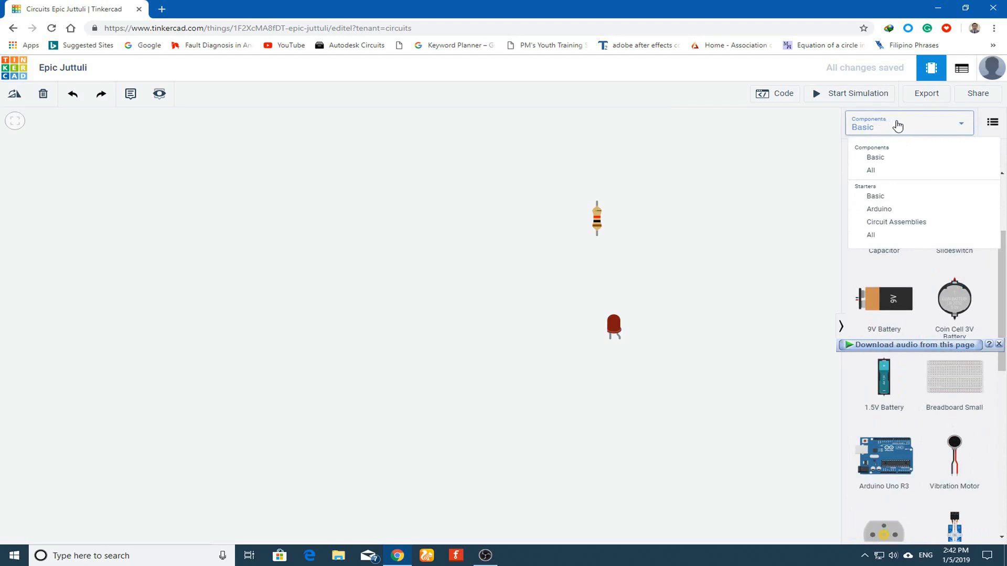
pyautogui.click(896, 177)
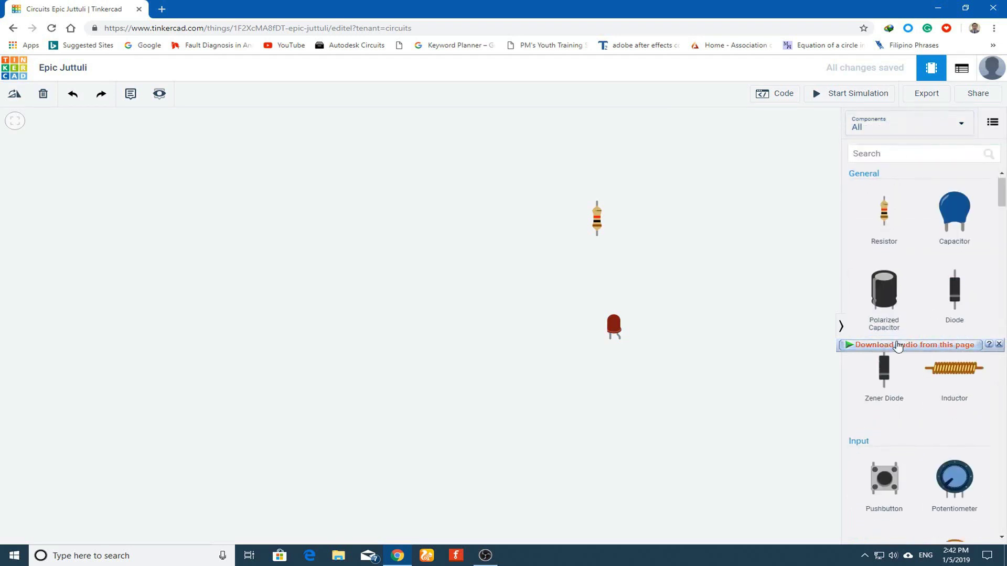
pyautogui.scroll(-20, 897, 346)
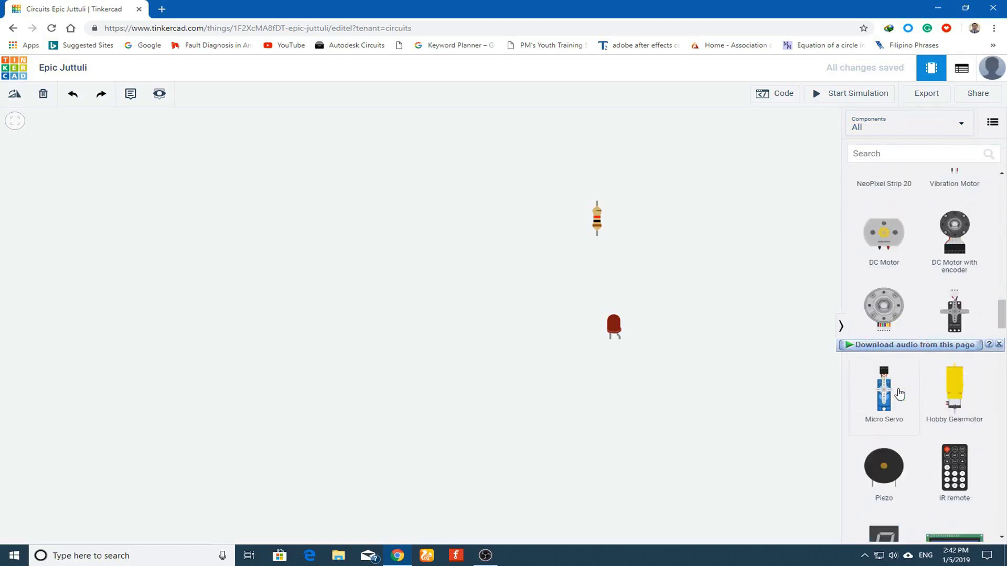
pyautogui.scroll(-20, 899, 393)
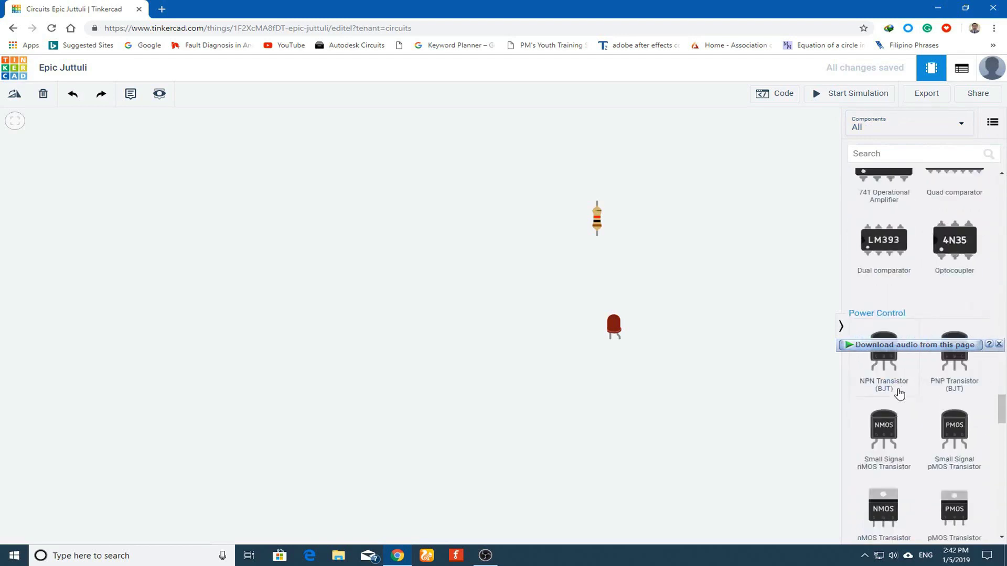
pyautogui.scroll(-5, 898, 391)
pyautogui.scroll(3, 897, 388)
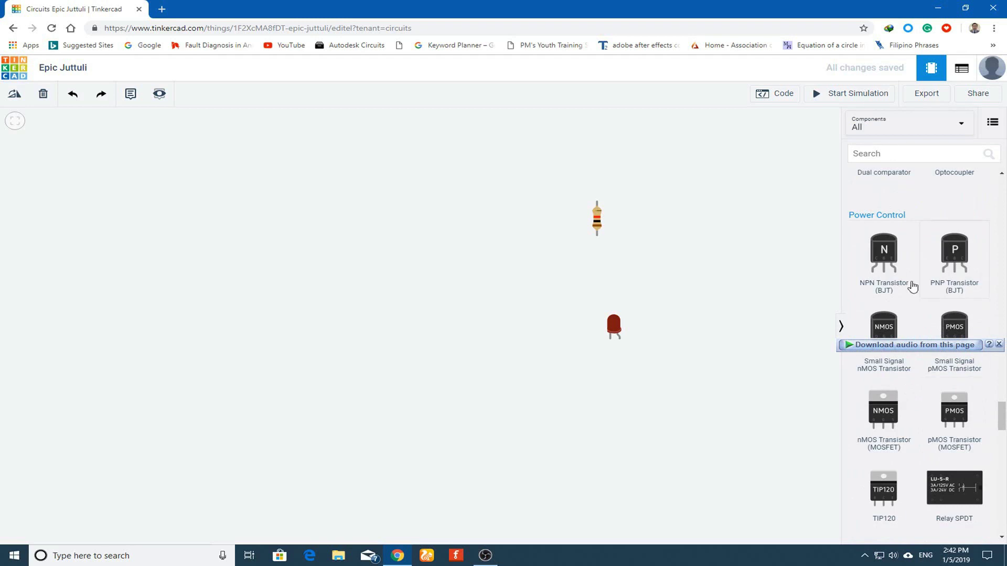
pyautogui.moveTo(888, 252); pyautogui.dragTo(778, 295)
pyautogui.click(773, 270)
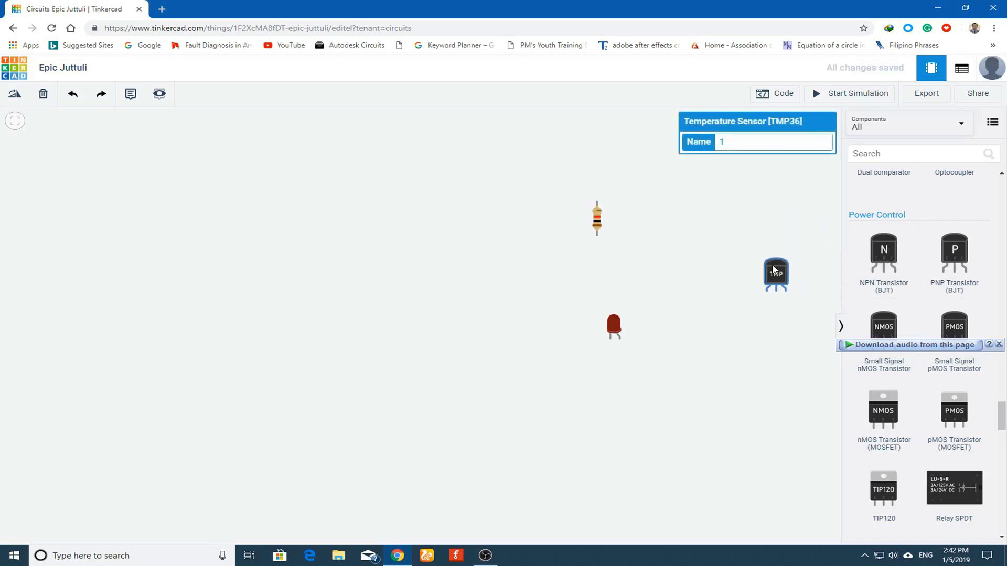
pyautogui.press('Delete')
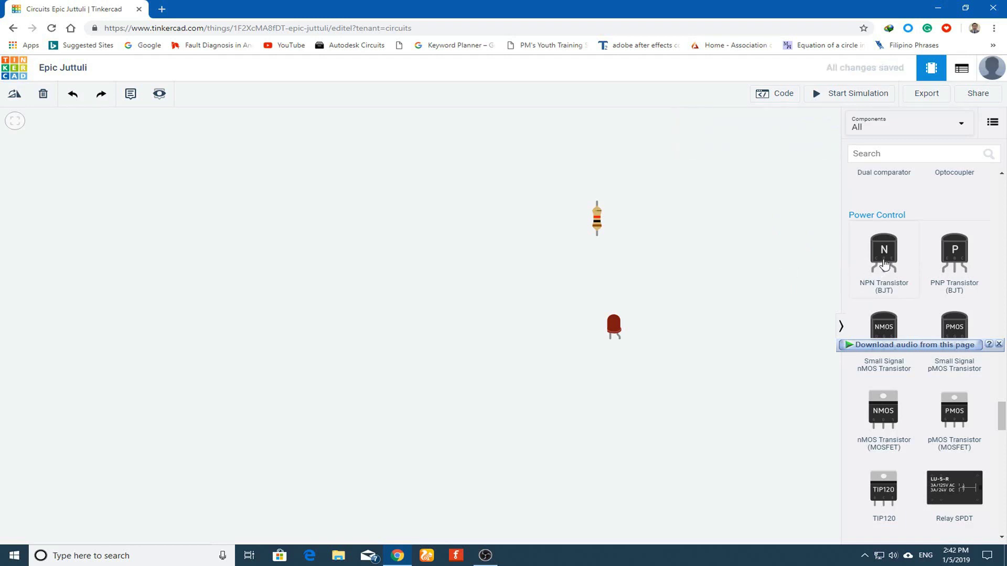
# - Place an NPN transistor (BJT) left of the resistor and a photoresistor left of the transistor
pyautogui.moveTo(885, 263); pyautogui.dragTo(446, 258)
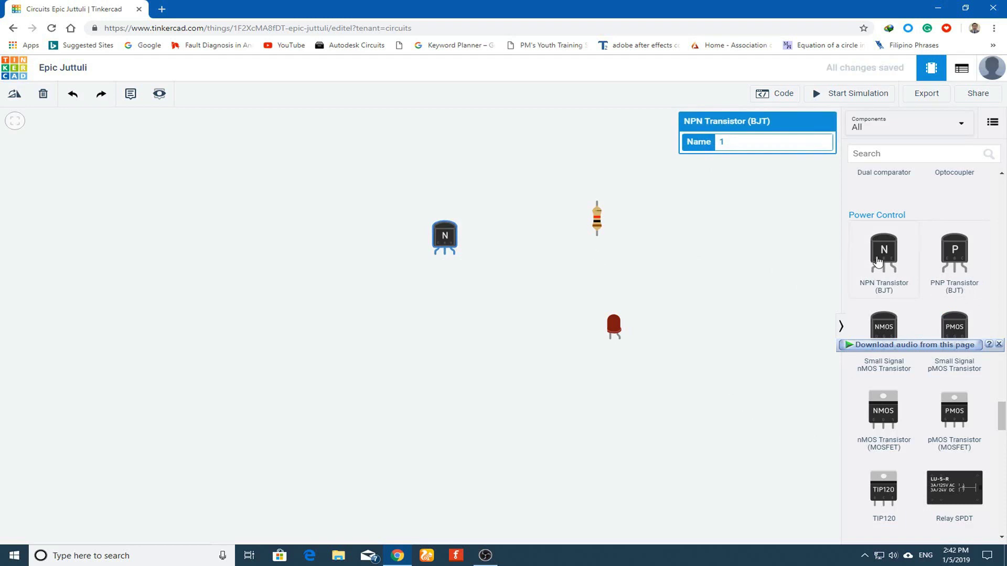
pyautogui.click(882, 153)
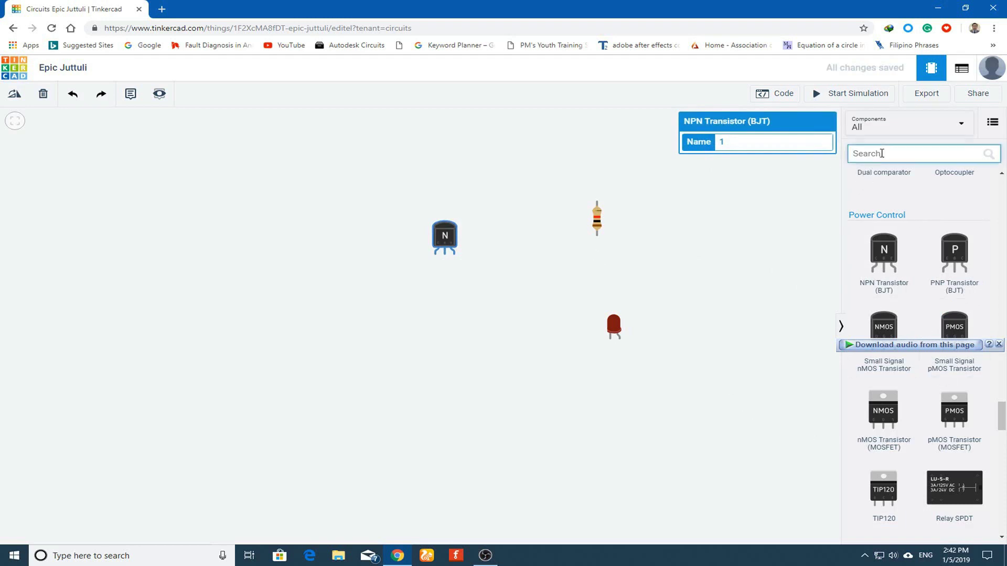
pyautogui.write('ldr')
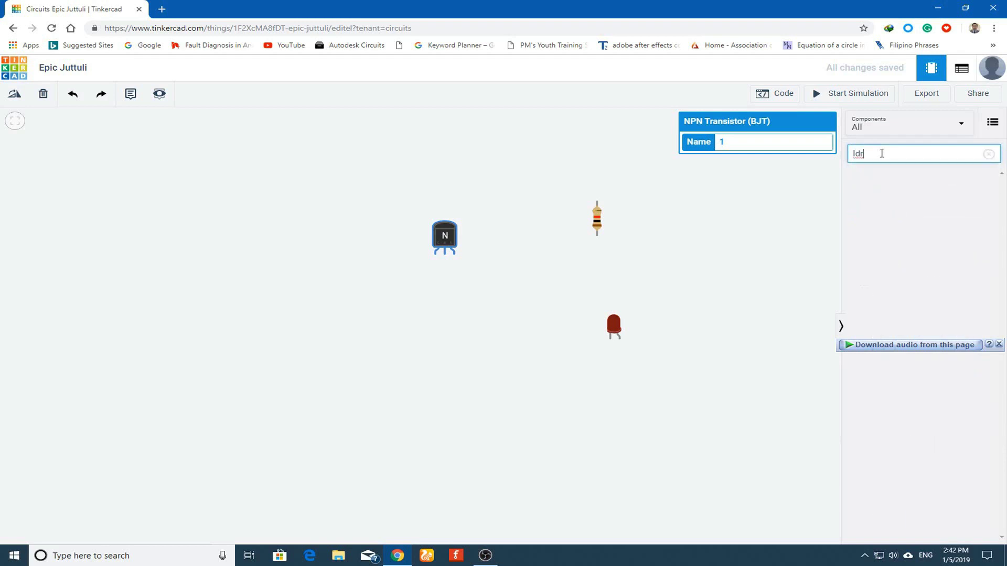
pyautogui.press('BackSpace')
pyautogui.press('BackSpace')
pyautogui.scroll(-6, 938, 372)
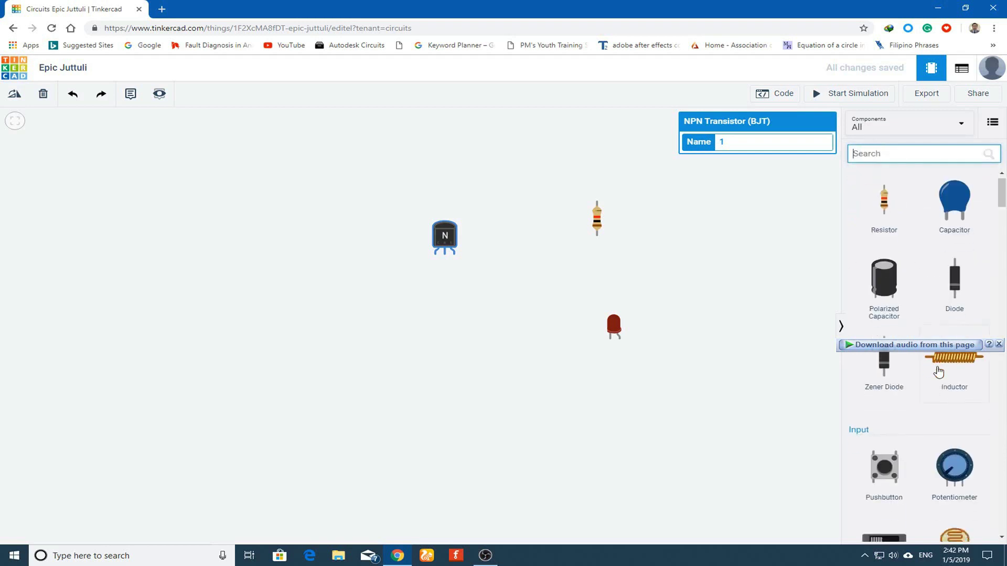
pyautogui.moveTo(931, 240); pyautogui.dragTo(354, 233)
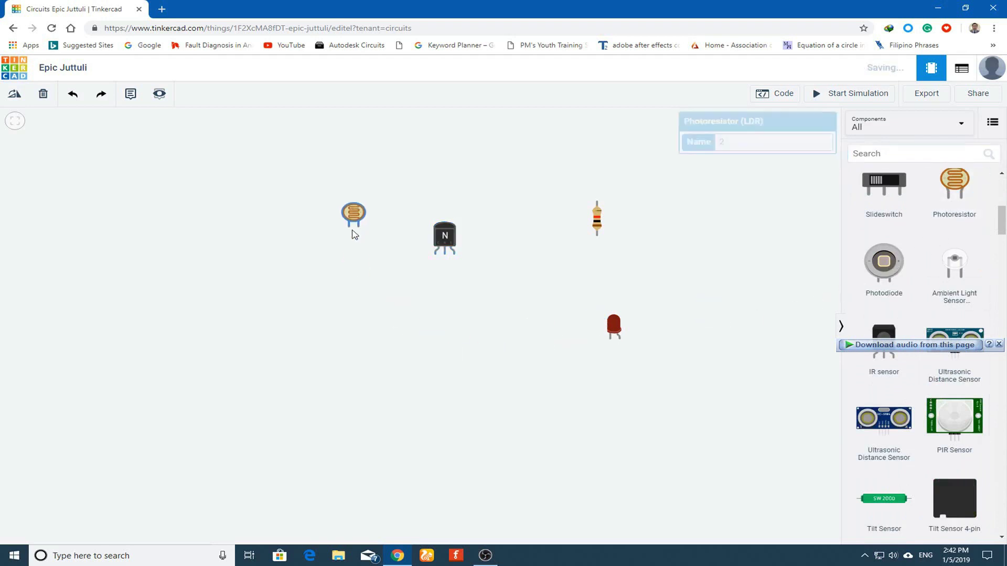
pyautogui.moveTo(885, 277); pyautogui.dragTo(694, 288)
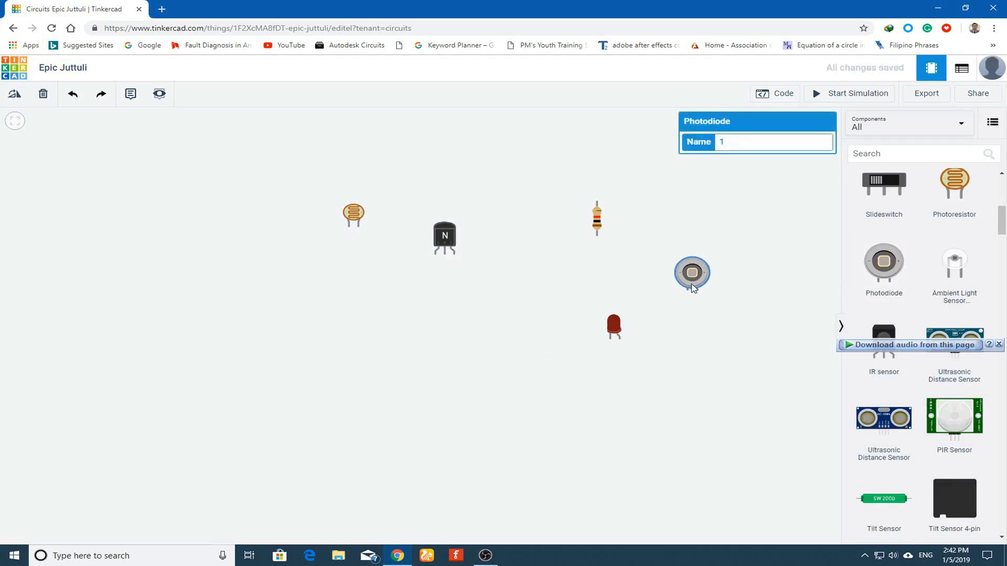
pyautogui.press('Delete')
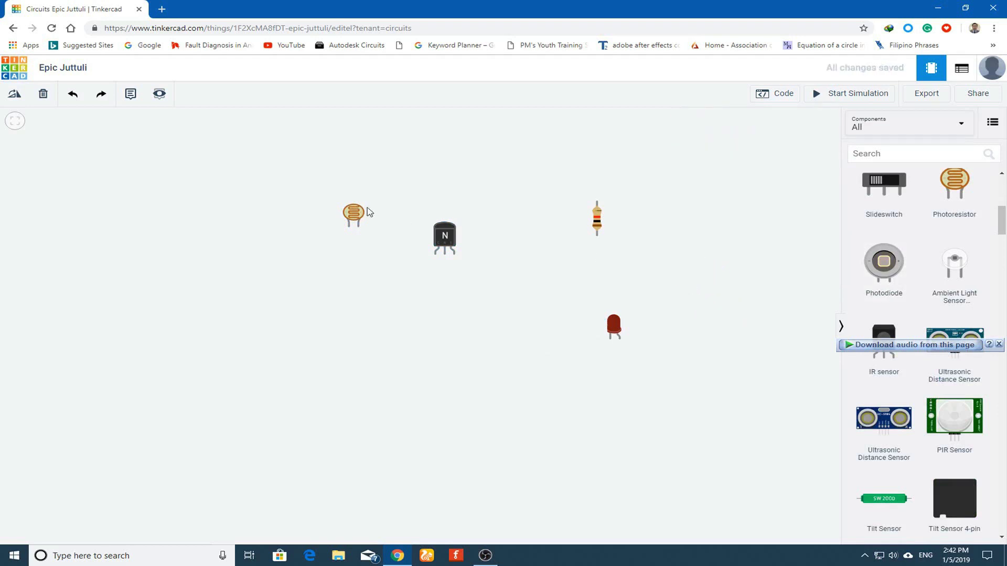
pyautogui.moveTo(356, 215); pyautogui.dragTo(363, 234)
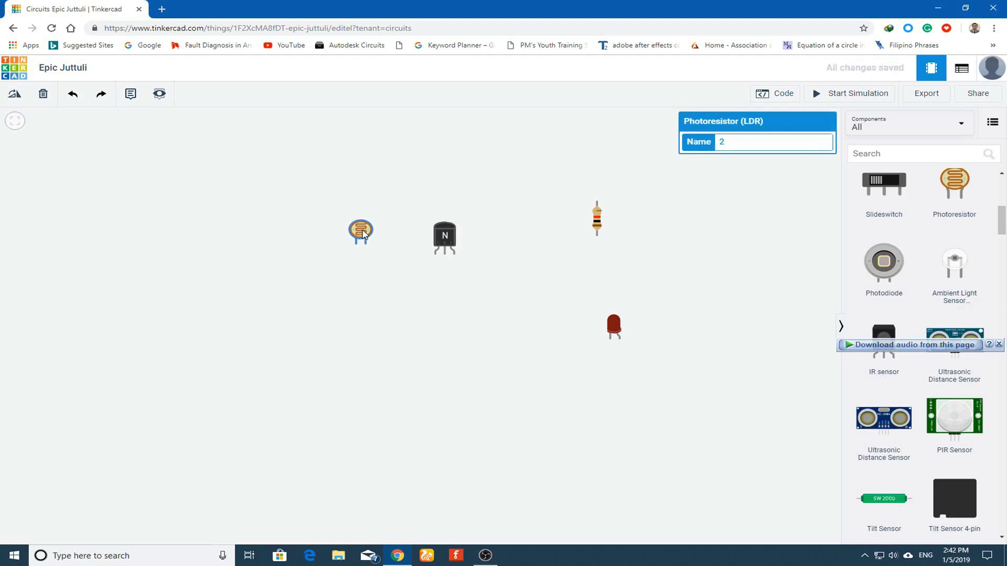
# - Find the breadboards among all components and place a small breadboard in the workspace
pyautogui.click(889, 153)
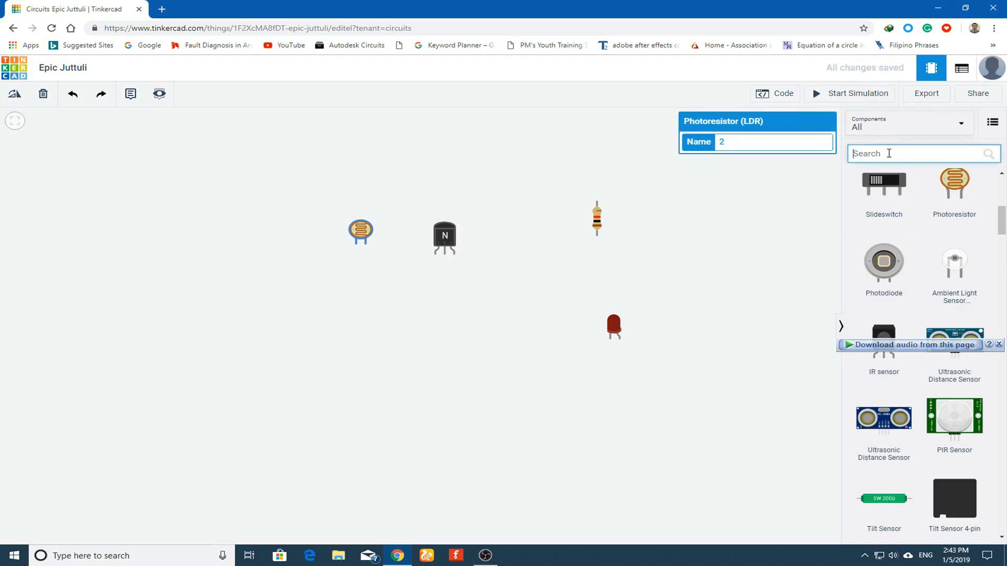
pyautogui.scroll(-15, 899, 412)
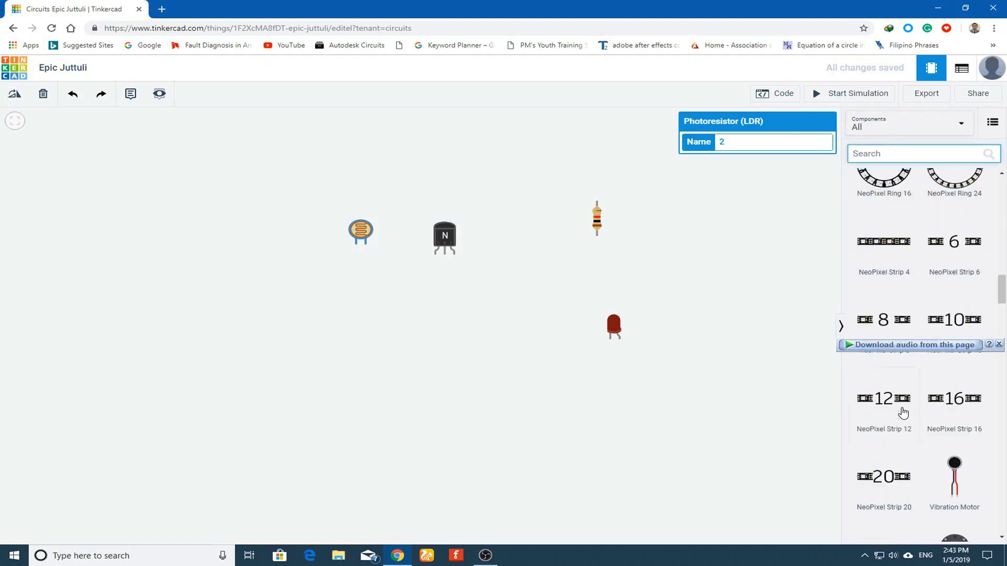
pyautogui.scroll(-9, 902, 412)
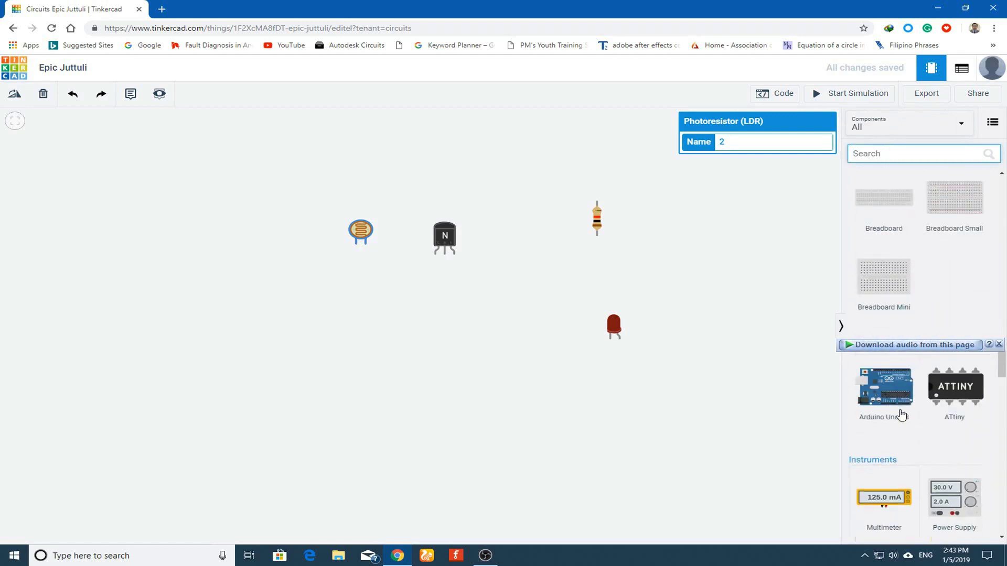
pyautogui.scroll(2, 900, 414)
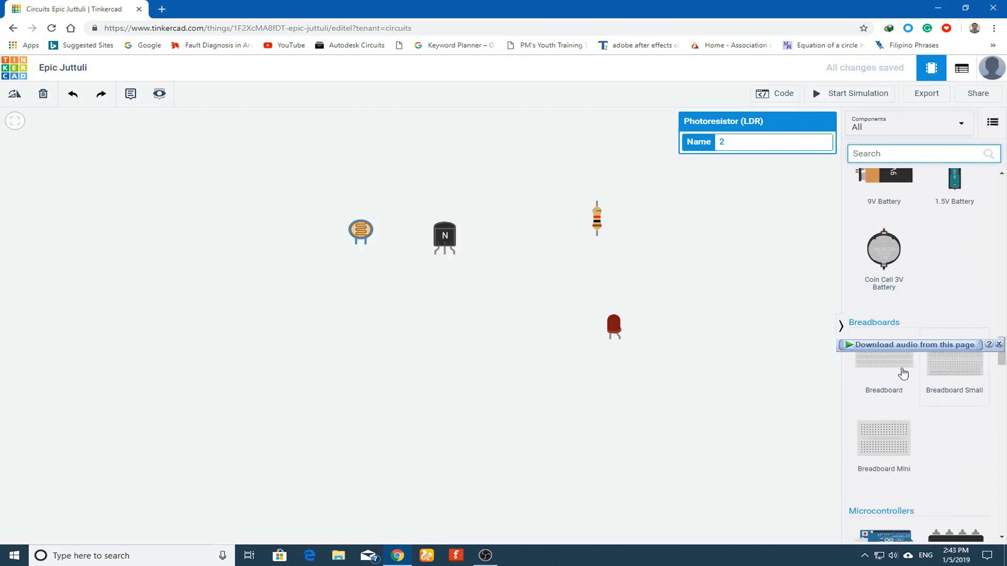
pyautogui.moveTo(902, 371); pyautogui.dragTo(433, 334)
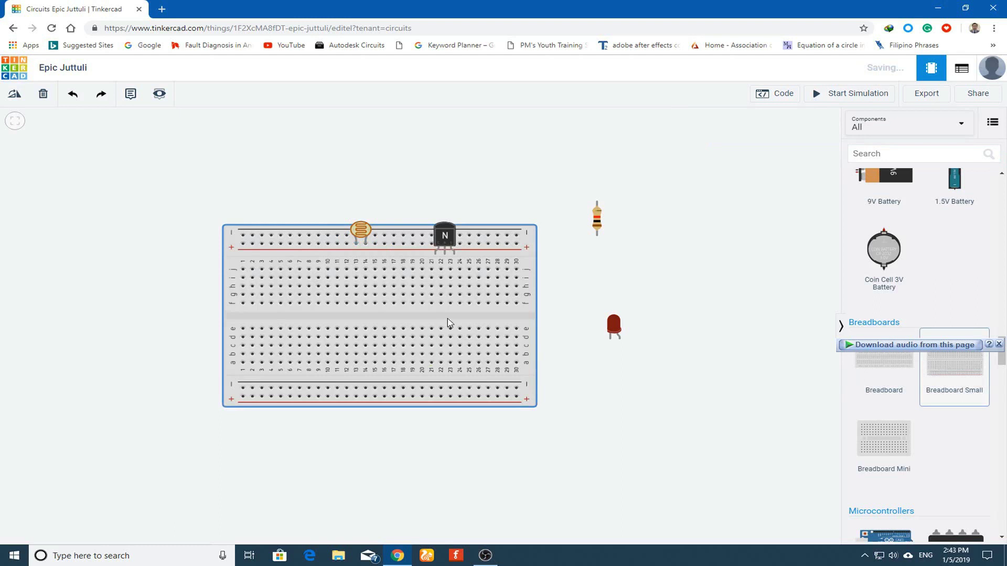
# - Move the photoresistor clear of the breadboard and seat the NPN transistor in its upper half across columns 15 to 17
pyautogui.moveTo(319, 270); pyautogui.dragTo(293, 219)
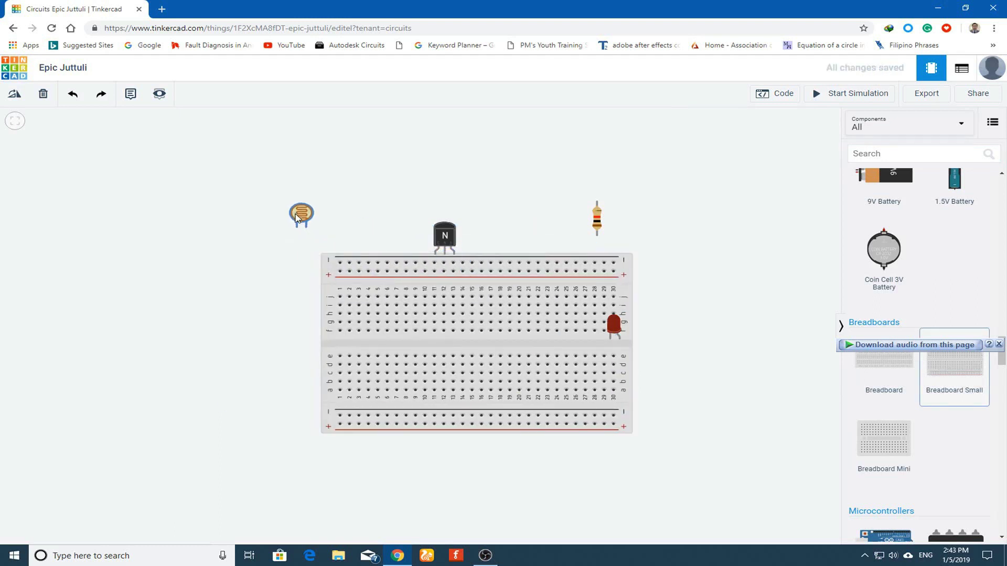
pyautogui.moveTo(446, 237); pyautogui.dragTo(484, 295)
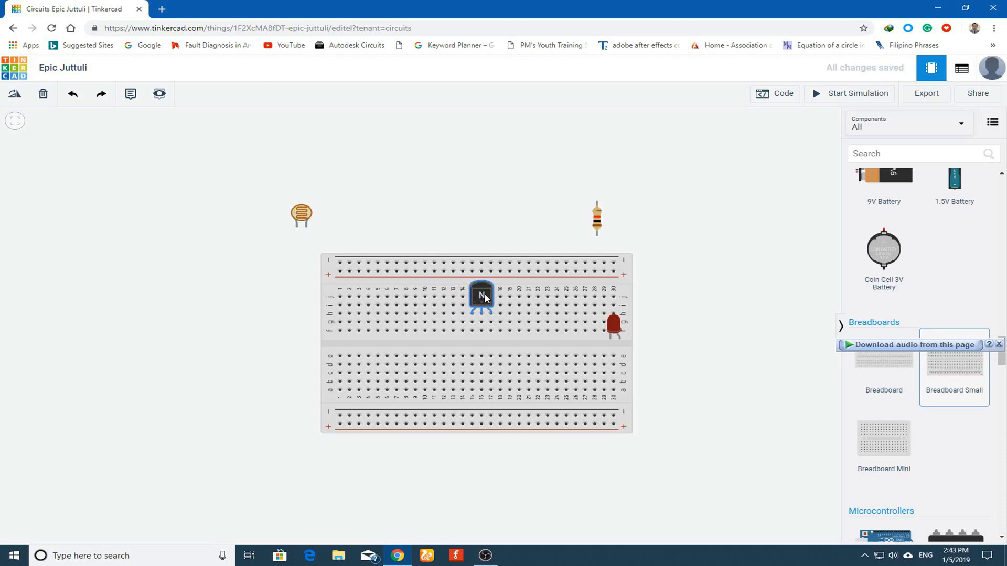
# - Shift the NPN transistor one column over to columns 16 to 18 and place a Coin Cell 3V Battery left of the breadboard
pyautogui.moveTo(486, 298); pyautogui.dragTo(492, 298)
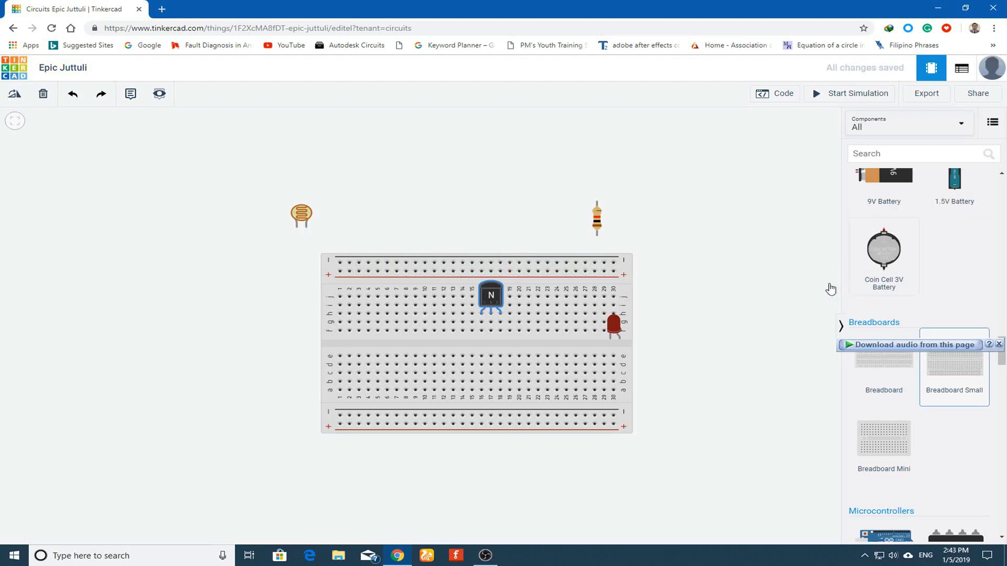
pyautogui.moveTo(387, 309); pyautogui.dragTo(181, 236)
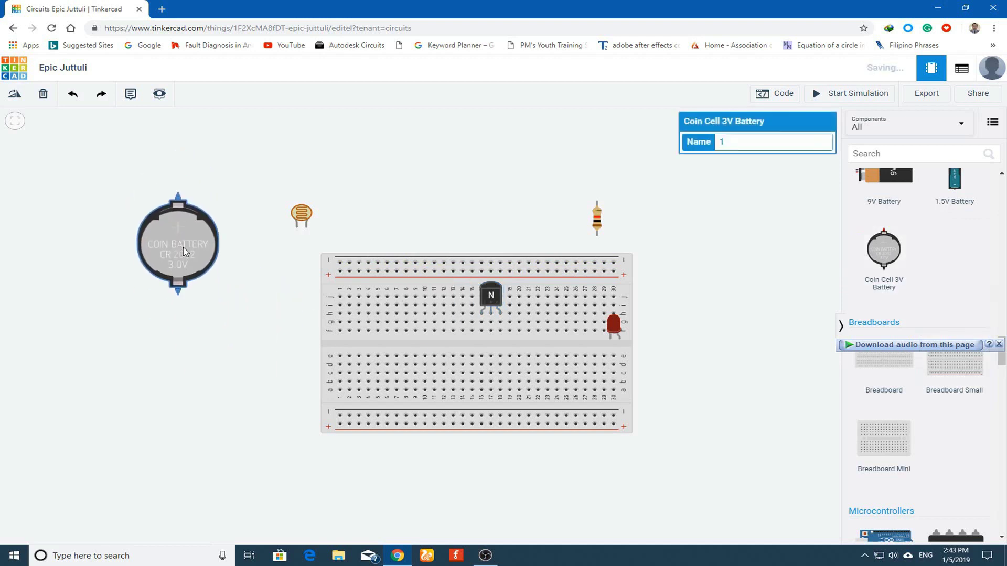
# - Wire the battery's positive terminal to the breadboard's upper positive rail and its negative terminal to the lower negative rail, both at column 1
pyautogui.click(178, 199)
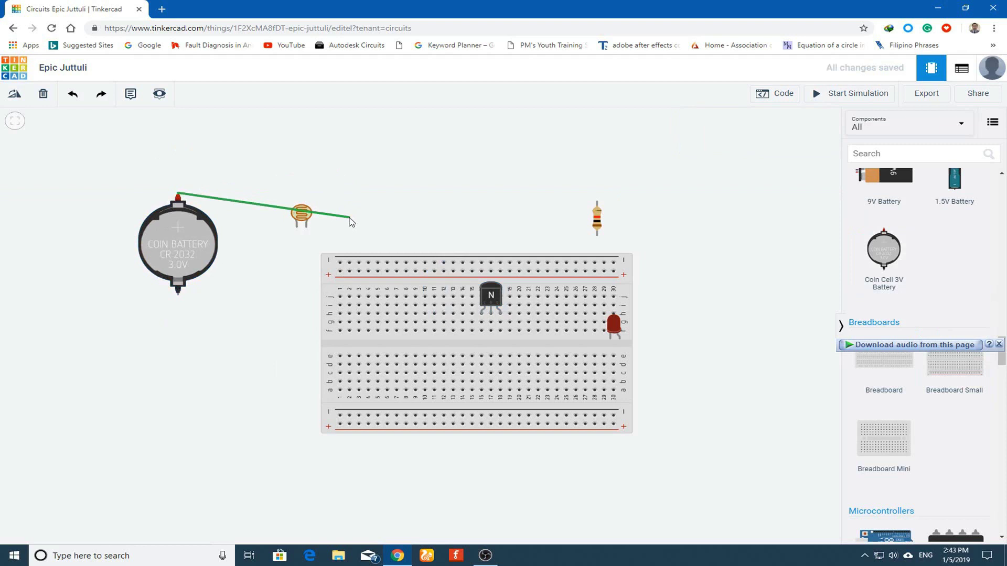
pyautogui.click(302, 214)
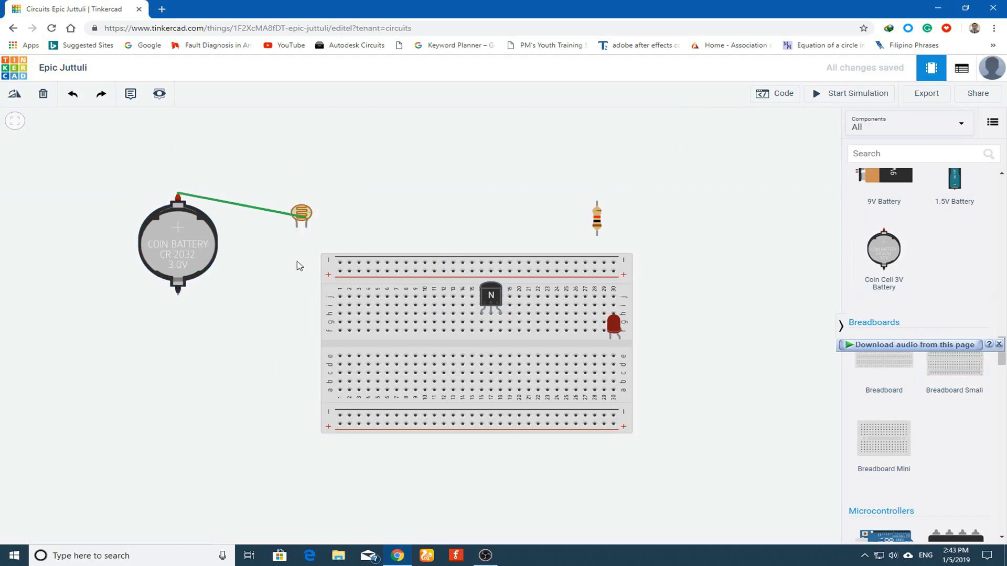
pyautogui.click(340, 272)
pyautogui.moveTo(181, 246); pyautogui.dragTo(185, 323)
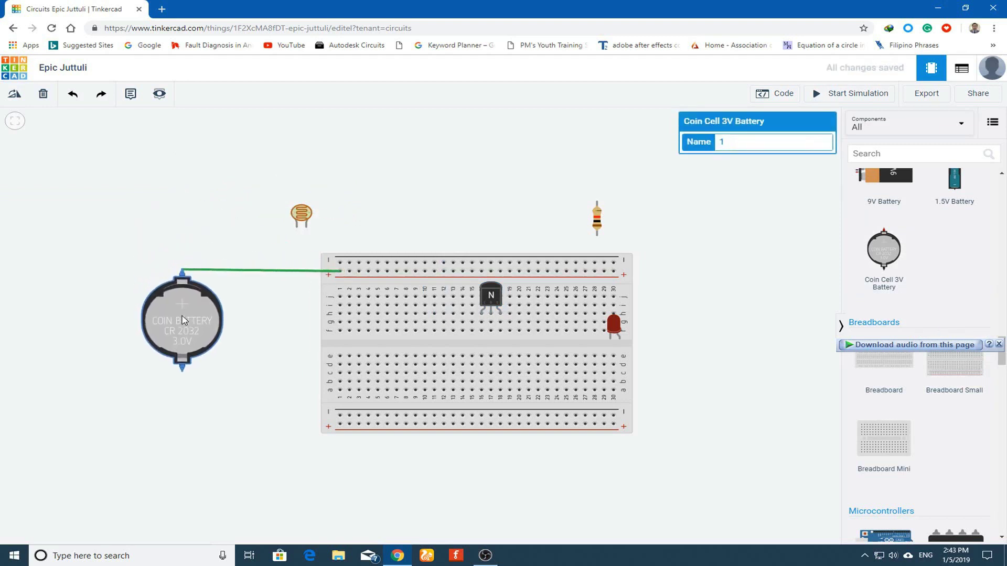
pyautogui.click(183, 372)
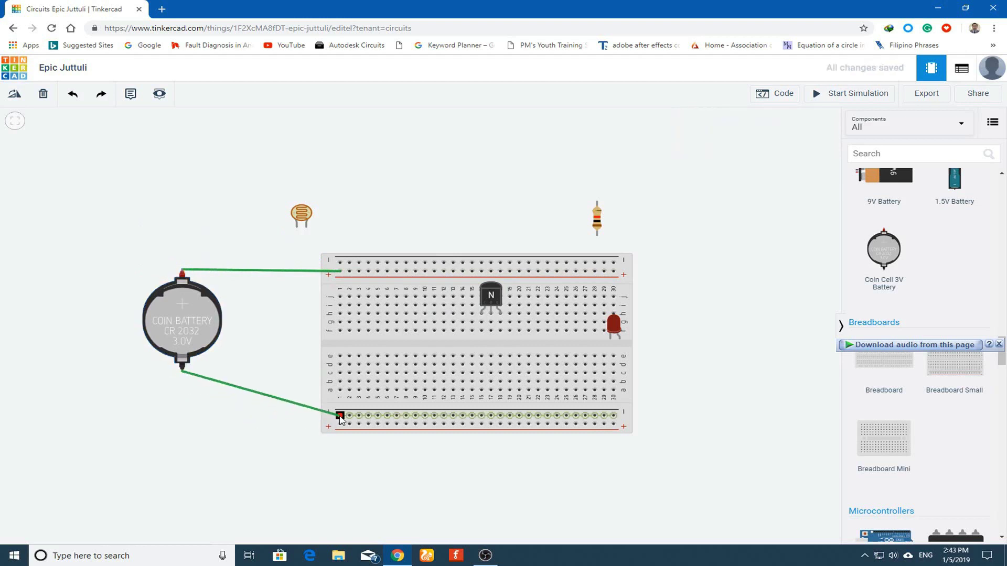
pyautogui.click(340, 415)
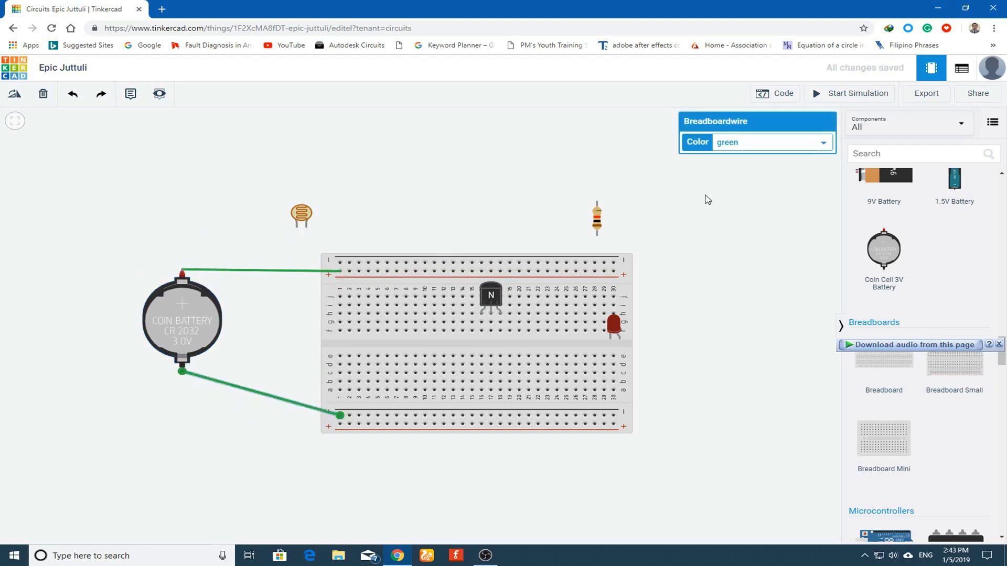
# - Color the battery's negative wire black and its positive wire red
pyautogui.click(747, 150)
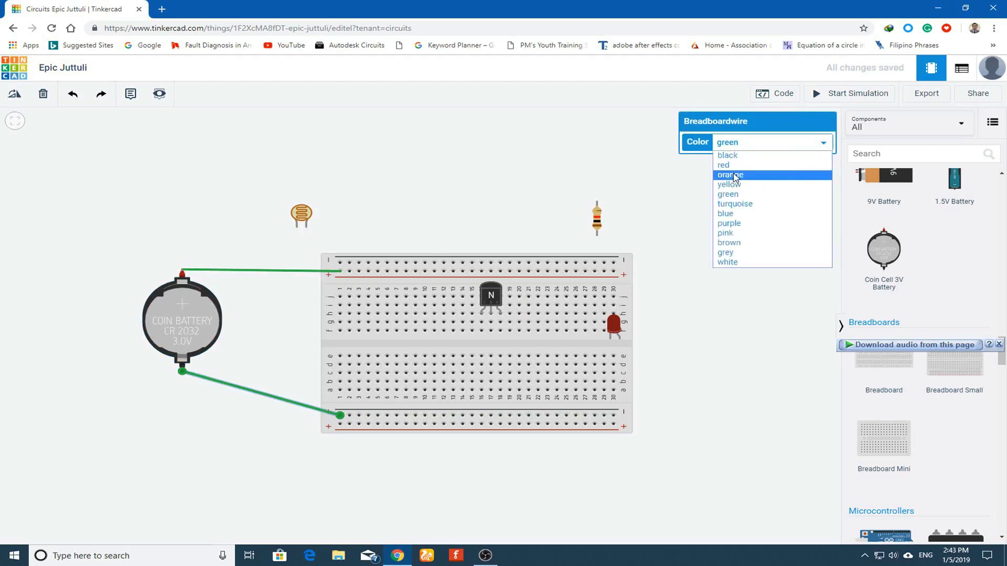
pyautogui.click(731, 156)
pyautogui.click(303, 272)
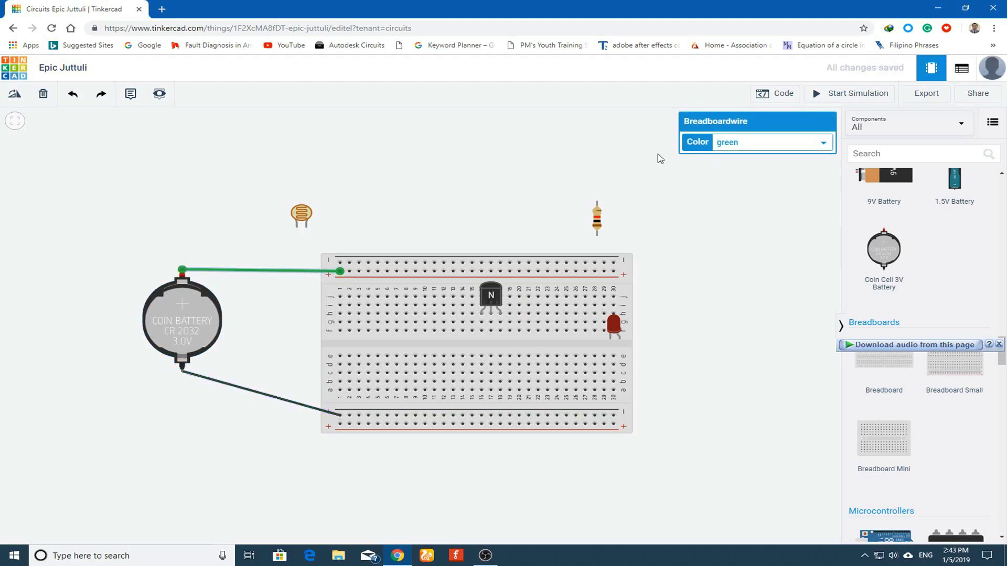
pyautogui.click(734, 145)
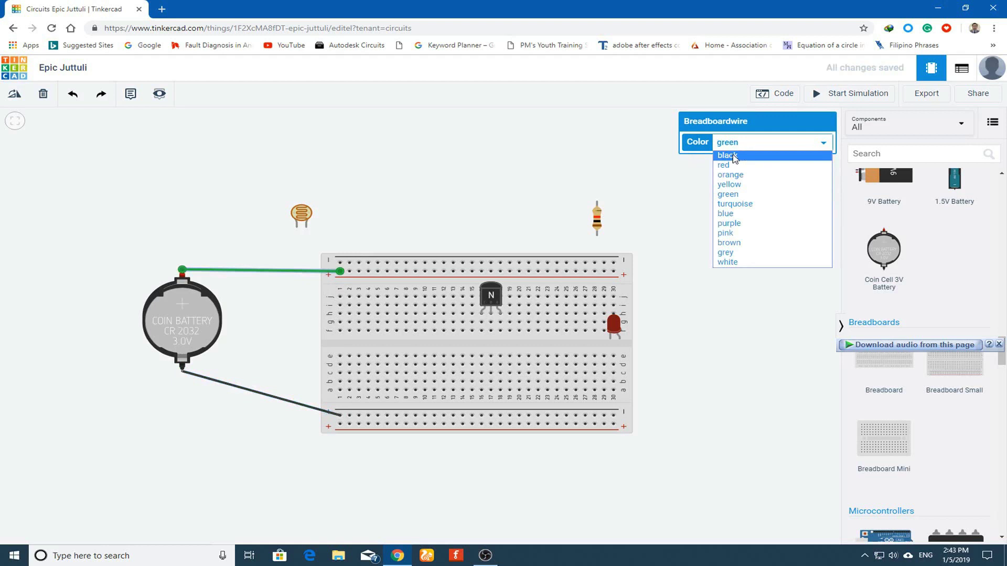
pyautogui.click(731, 165)
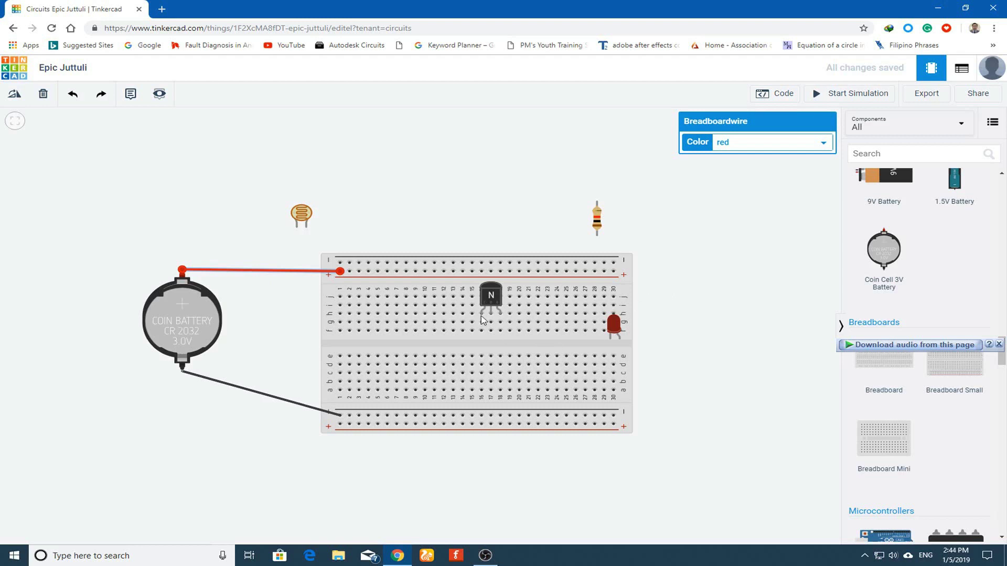
# - Move the resistor to just above the breadboard, in line with the transistor
pyautogui.scroll(3, 491, 301)
pyautogui.scroll(1, 489, 297)
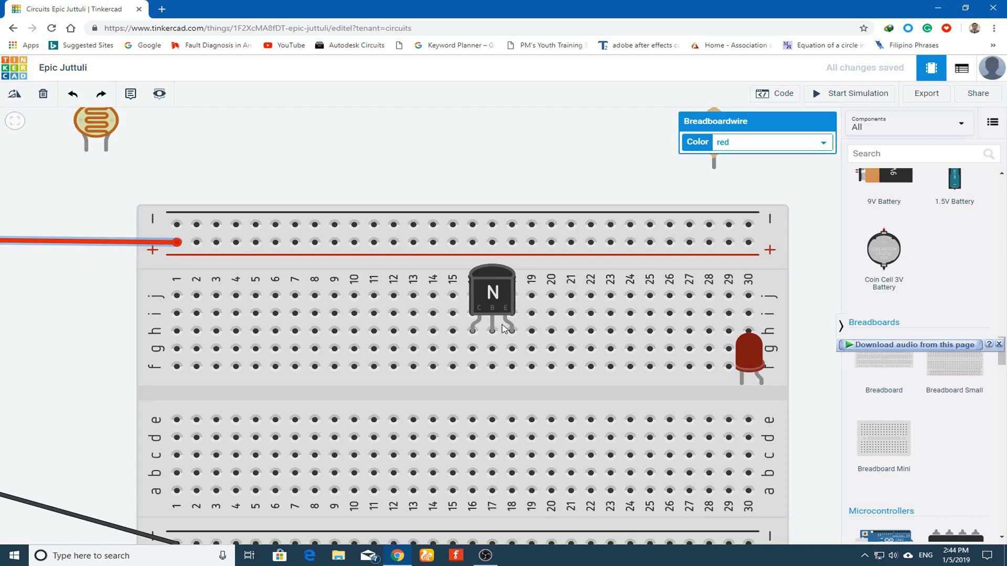
pyautogui.scroll(-3, 583, 160)
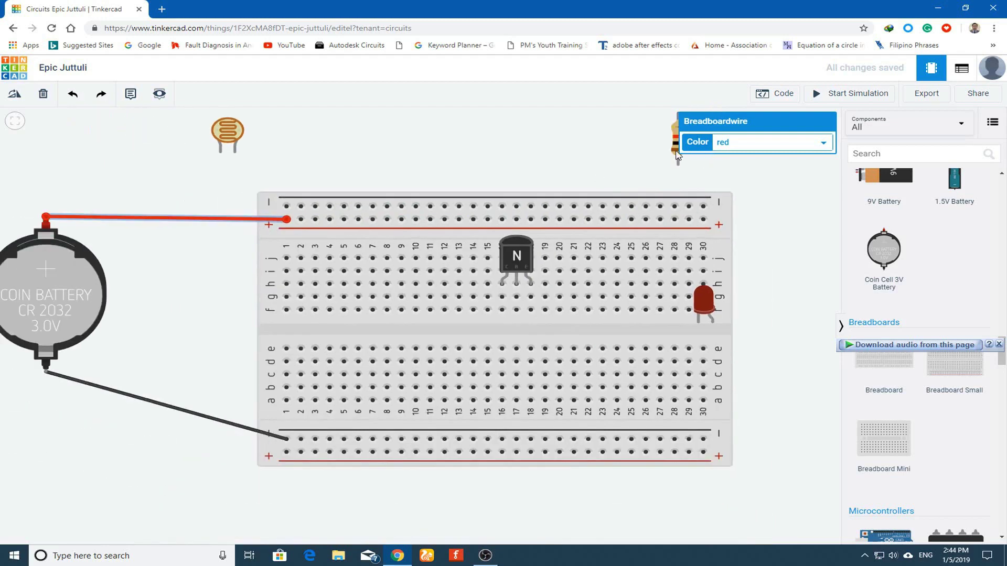
pyautogui.moveTo(677, 155); pyautogui.dragTo(520, 167)
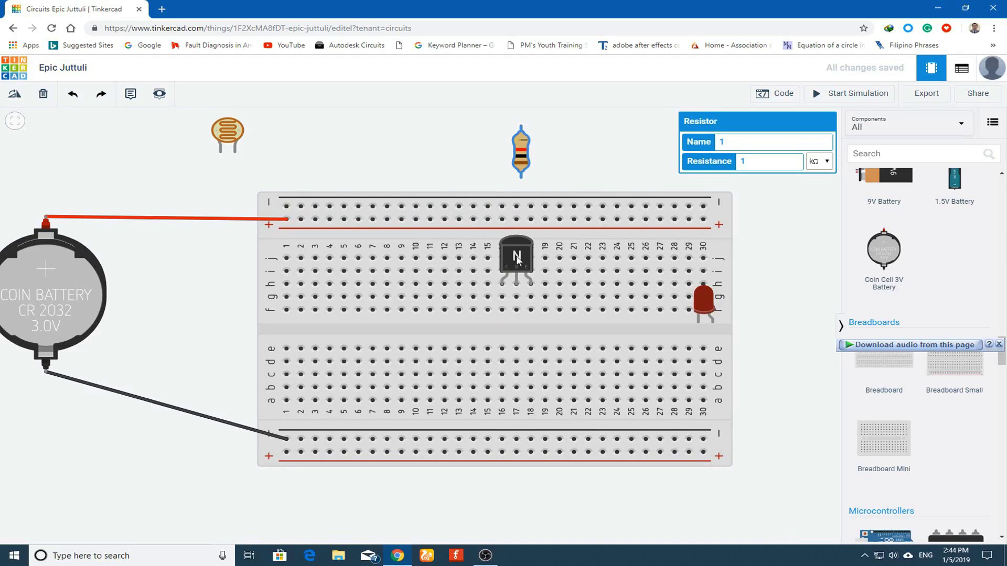
# - Lower the transistor so its legs sit in row f, and wire its collector column 16 from row j to the upper positive rail
pyautogui.moveTo(517, 260); pyautogui.dragTo(518, 284)
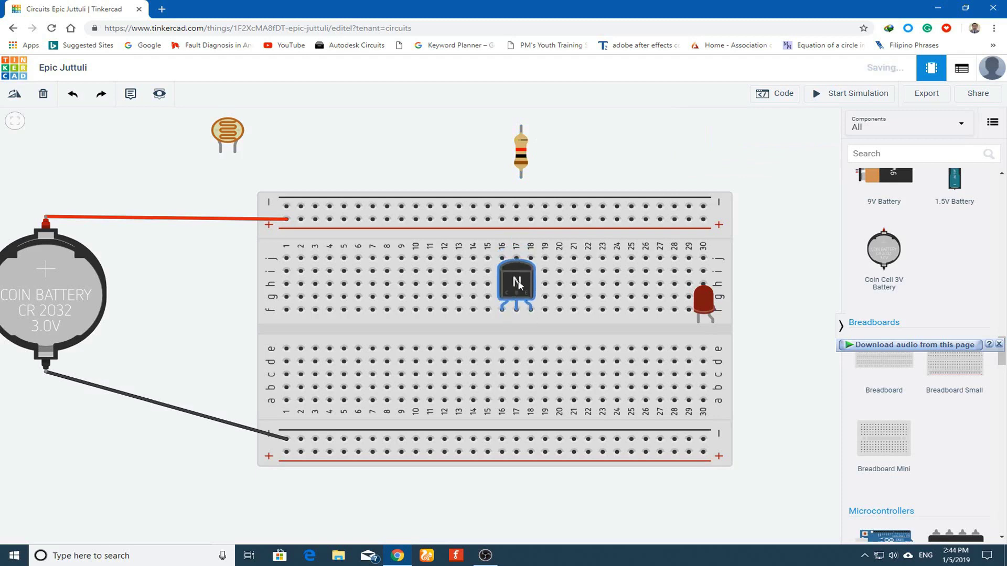
pyautogui.click(502, 257)
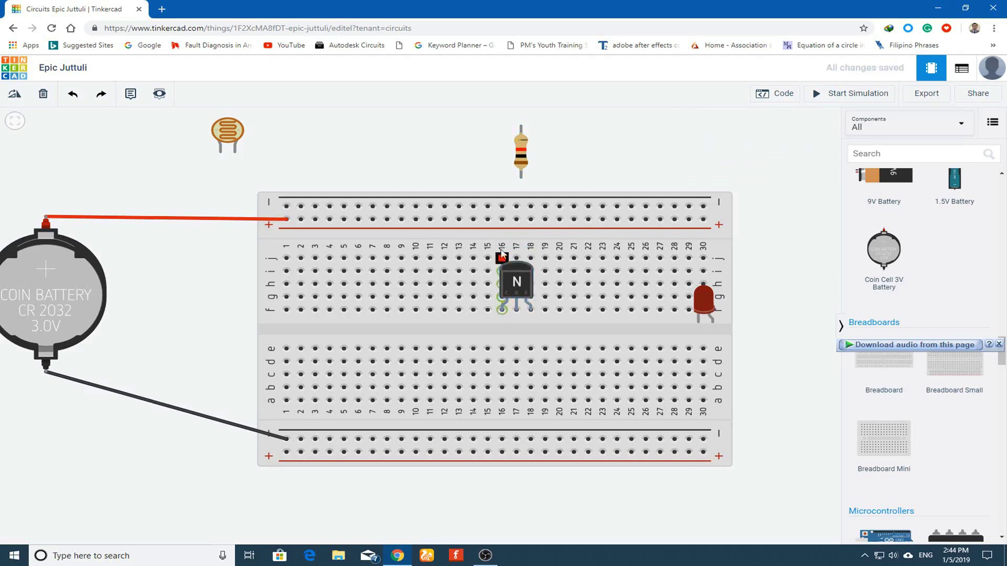
pyautogui.click(502, 219)
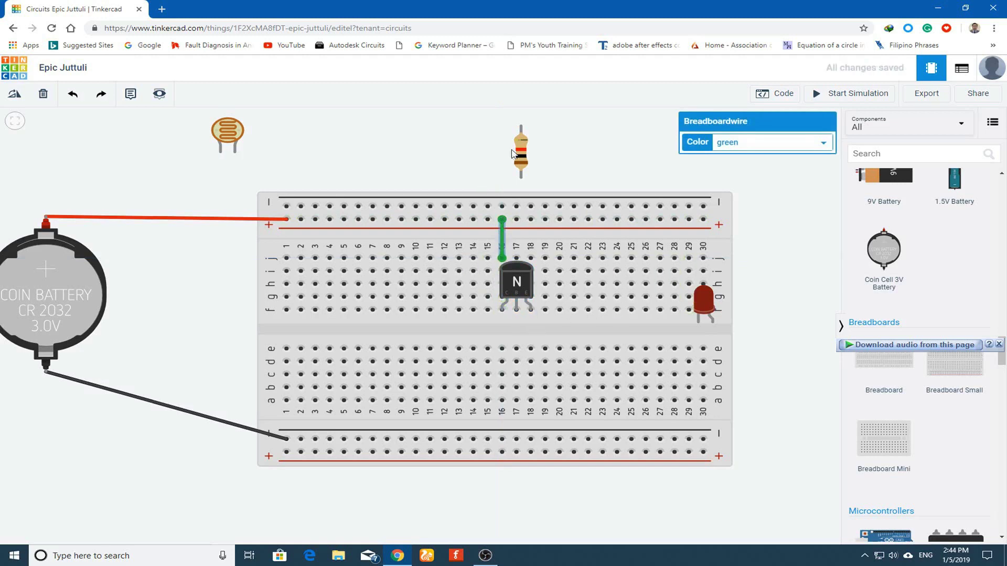
# - Seat the resistor in column 12 between the upper positive rail and row i, and move the coin cell closer to the breadboard
pyautogui.moveTo(521, 153); pyautogui.dragTo(425, 246)
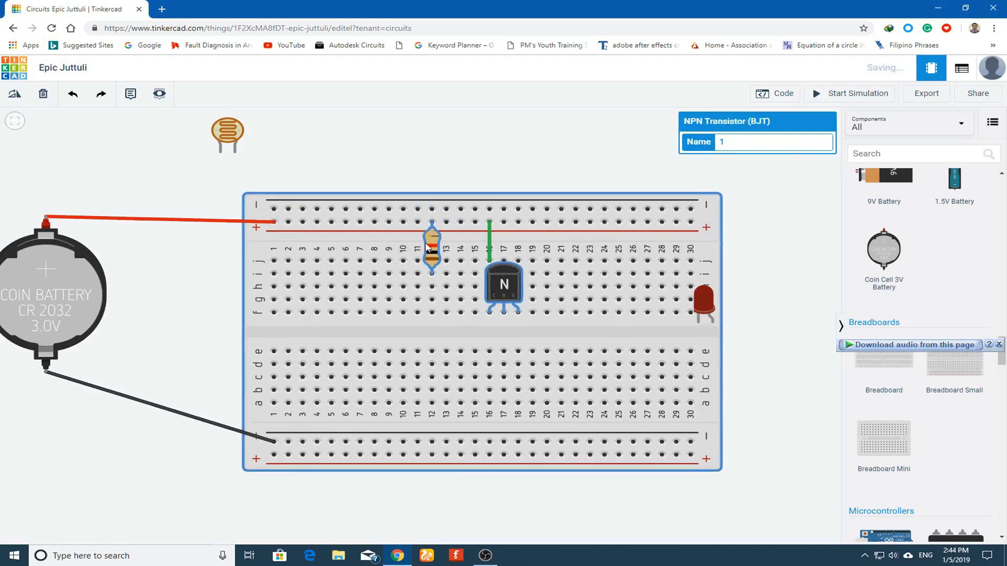
pyautogui.scroll(1, 435, 252)
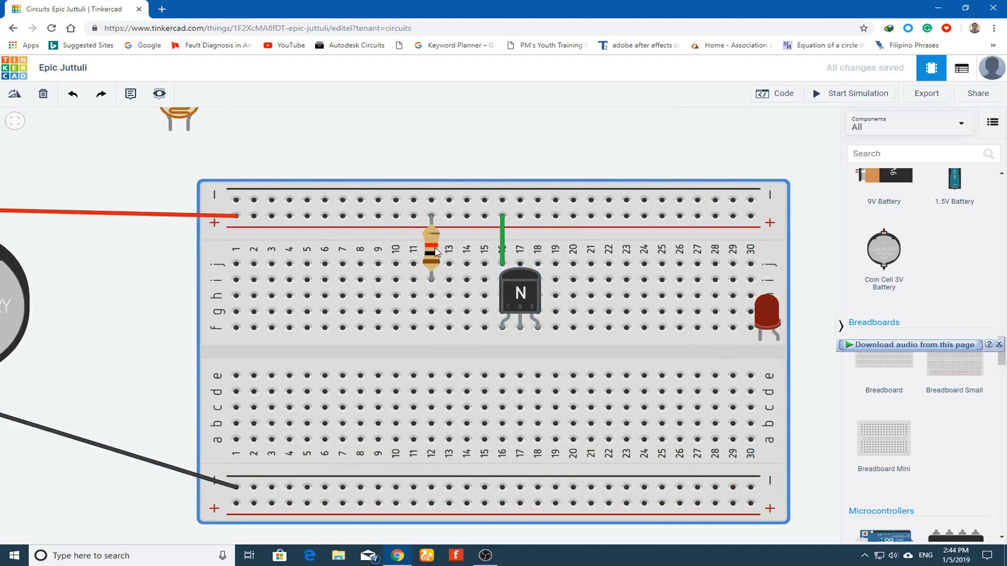
pyautogui.scroll(-1, 436, 252)
pyautogui.moveTo(56, 302); pyautogui.dragTo(175, 317)
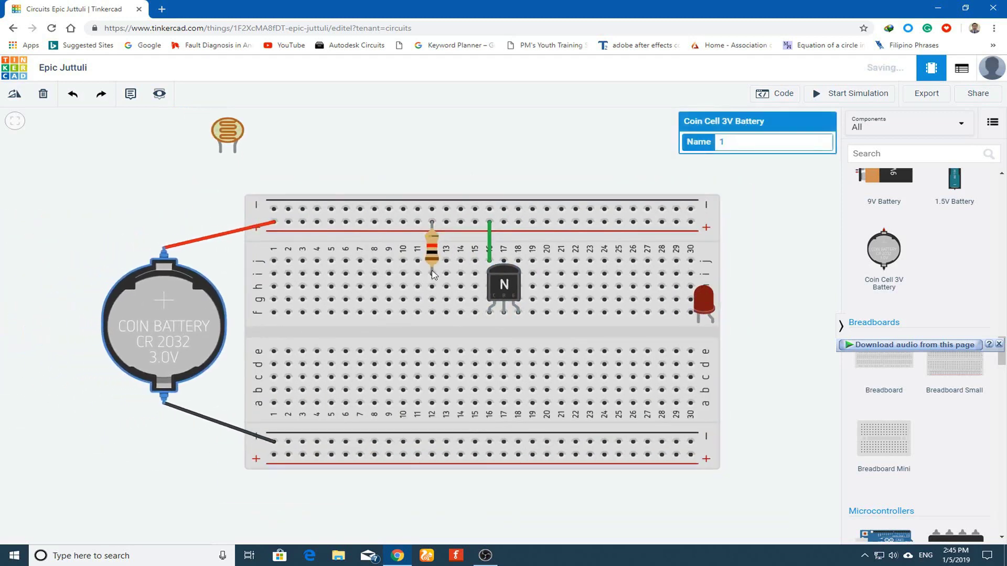
# - Connect the transistor's base to the resistor with wires from f17 to e17, f12 to e12, and d12 to d17
pyautogui.scroll(1, 432, 270)
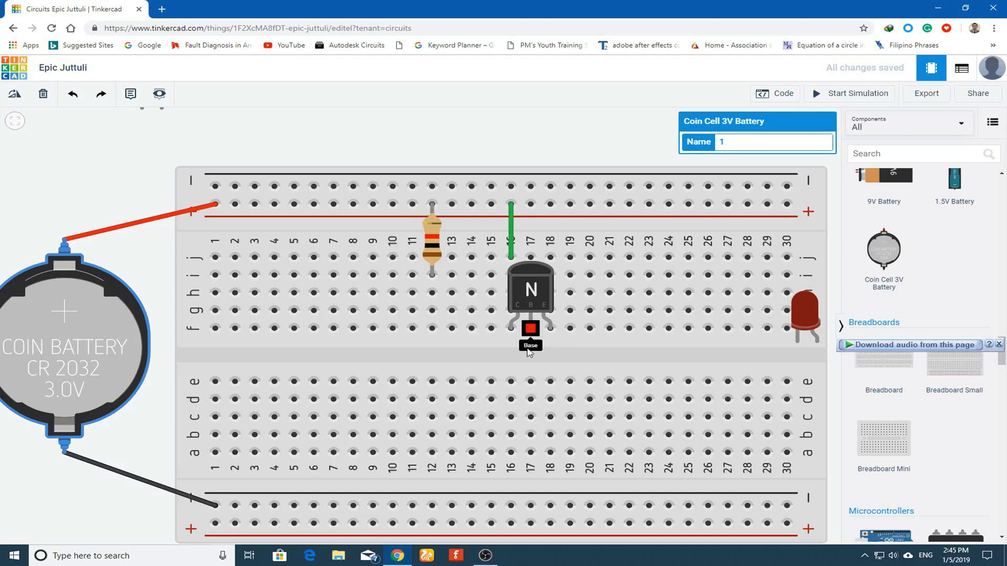
pyautogui.click(530, 329)
pyautogui.click(530, 382)
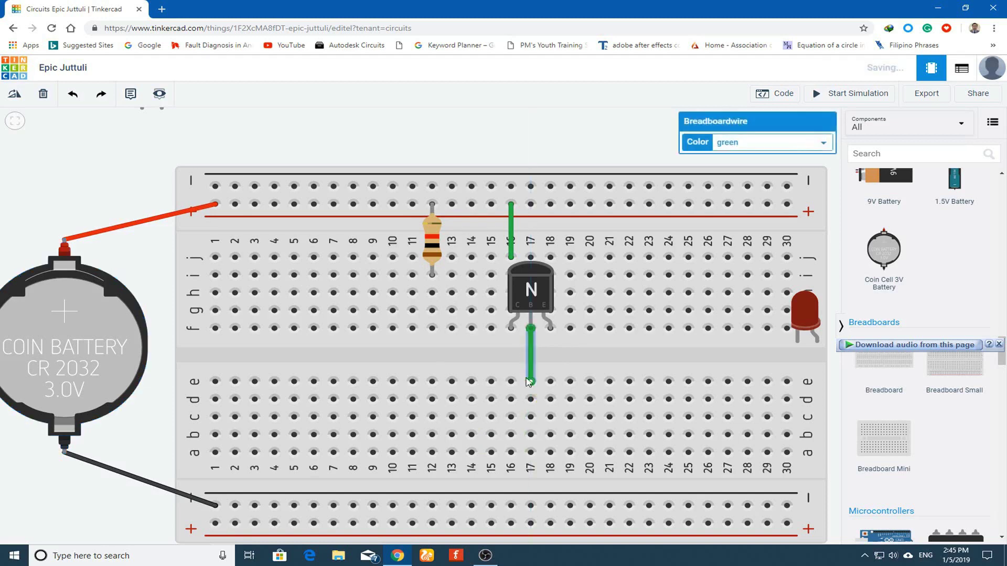
pyautogui.click(432, 329)
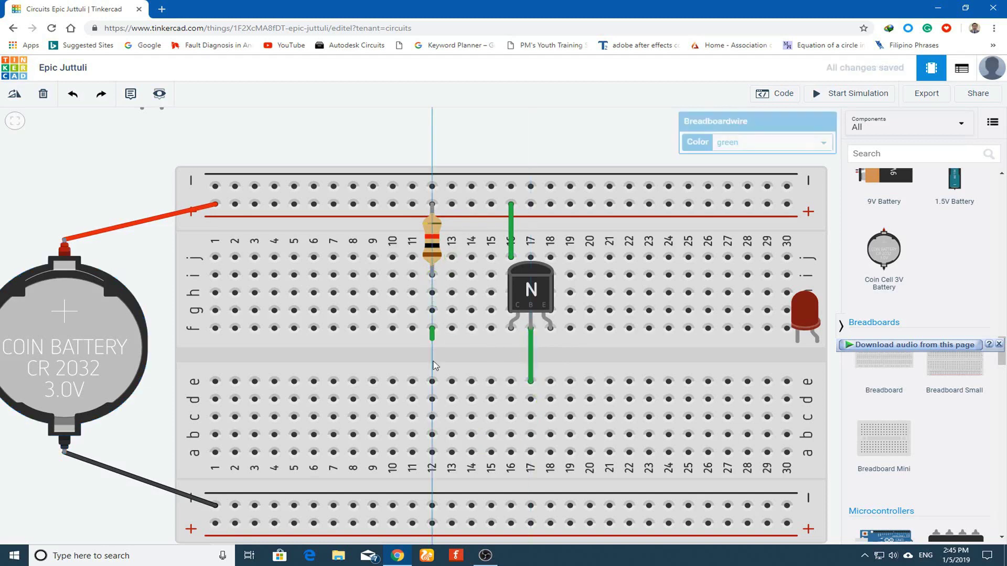
pyautogui.click(432, 382)
pyautogui.click(432, 399)
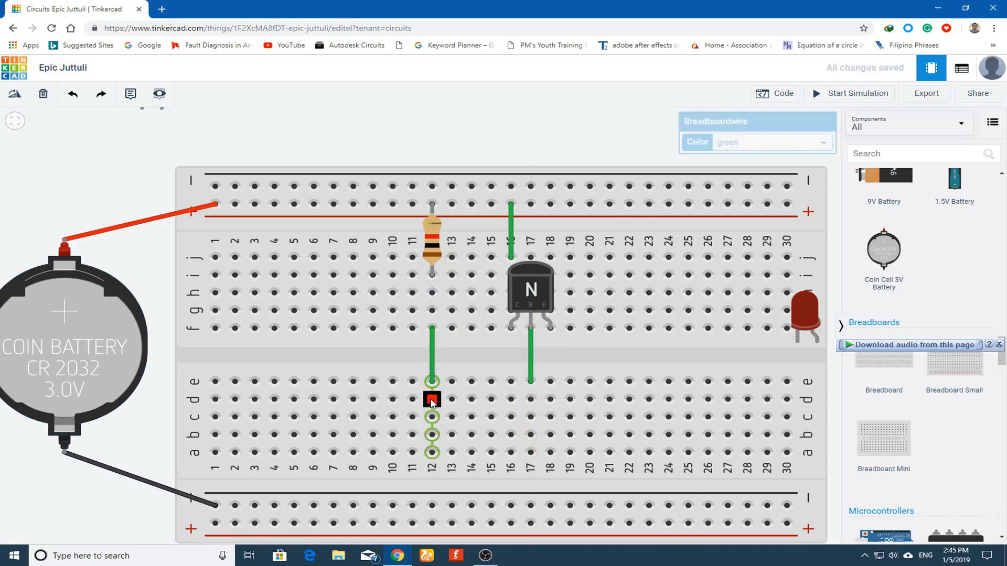
pyautogui.click(531, 400)
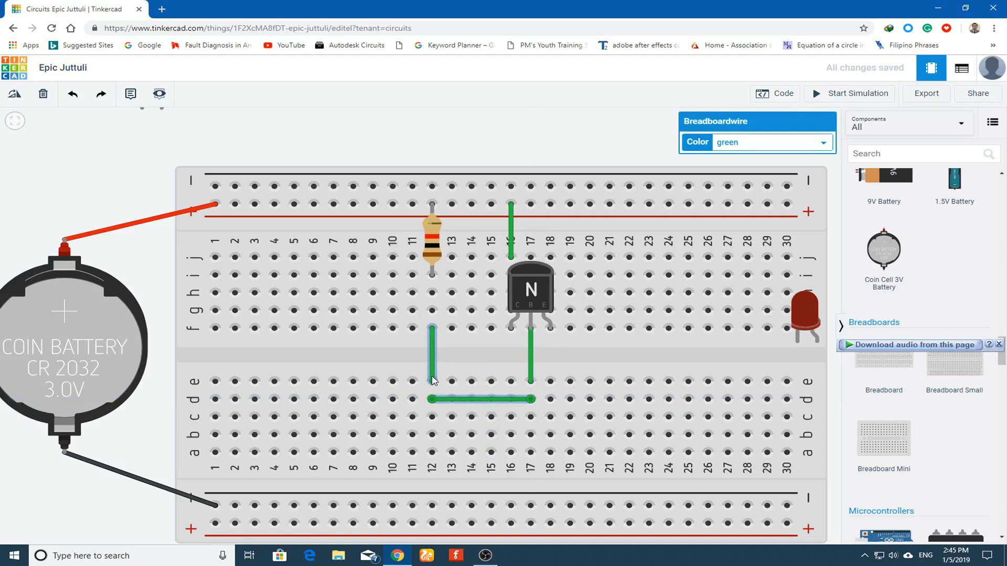
# - Move the photoresistor over the breadboard's center gap near columns 6 and 7, and seat the red LED in row e at columns 21 and 22
pyautogui.scroll(-1, 649, 148)
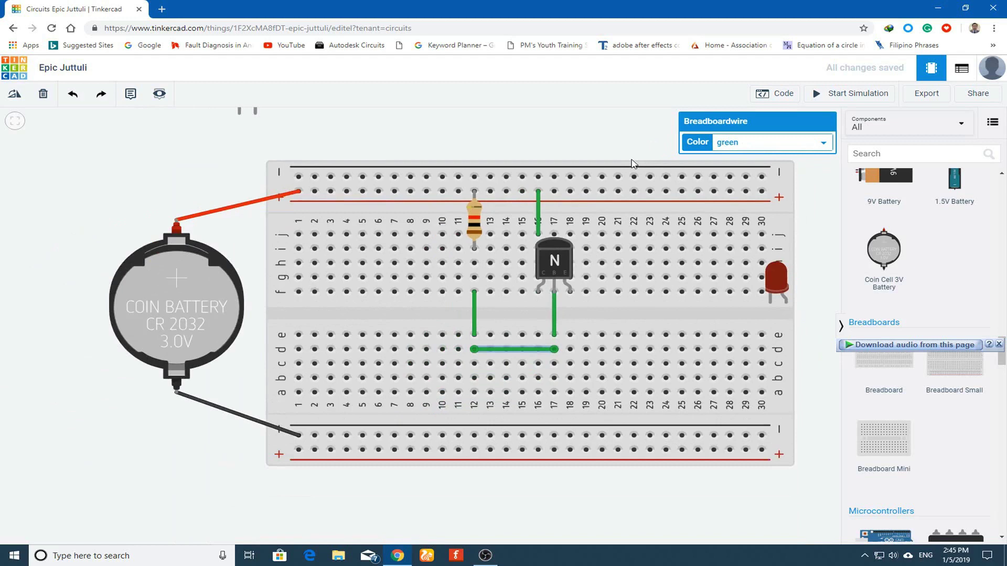
pyautogui.scroll(-2, 456, 140)
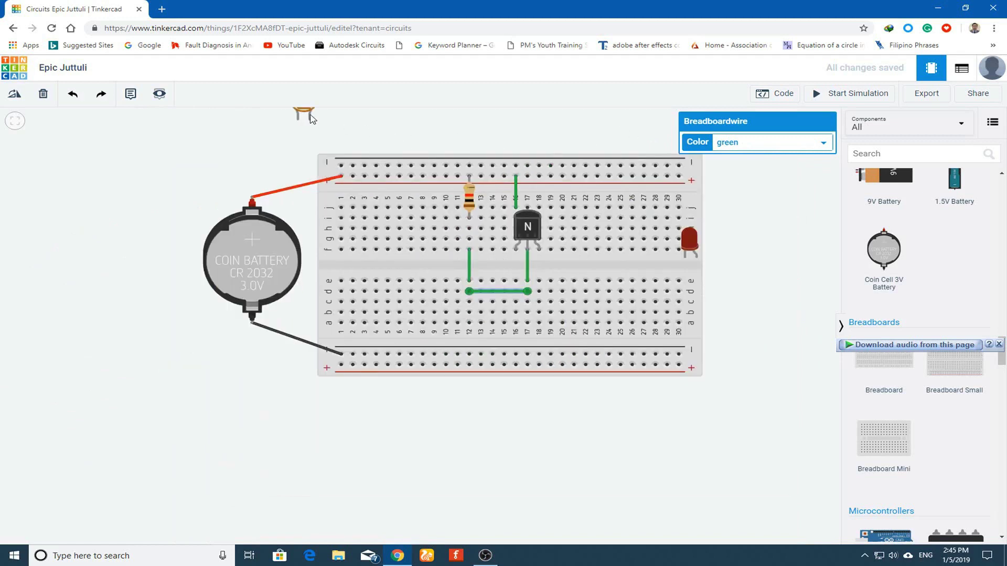
pyautogui.moveTo(300, 147); pyautogui.dragTo(399, 268)
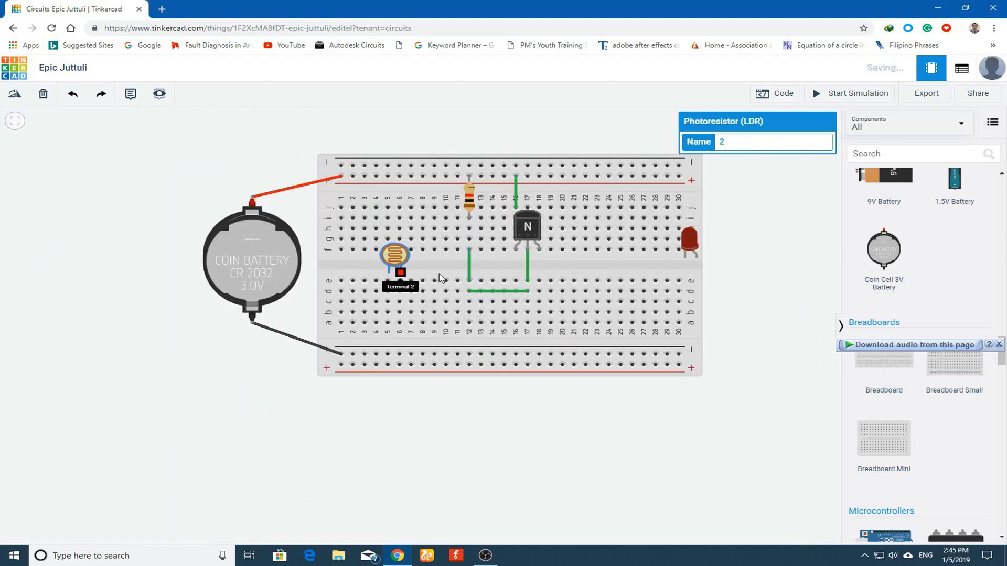
pyautogui.scroll(3, 433, 276)
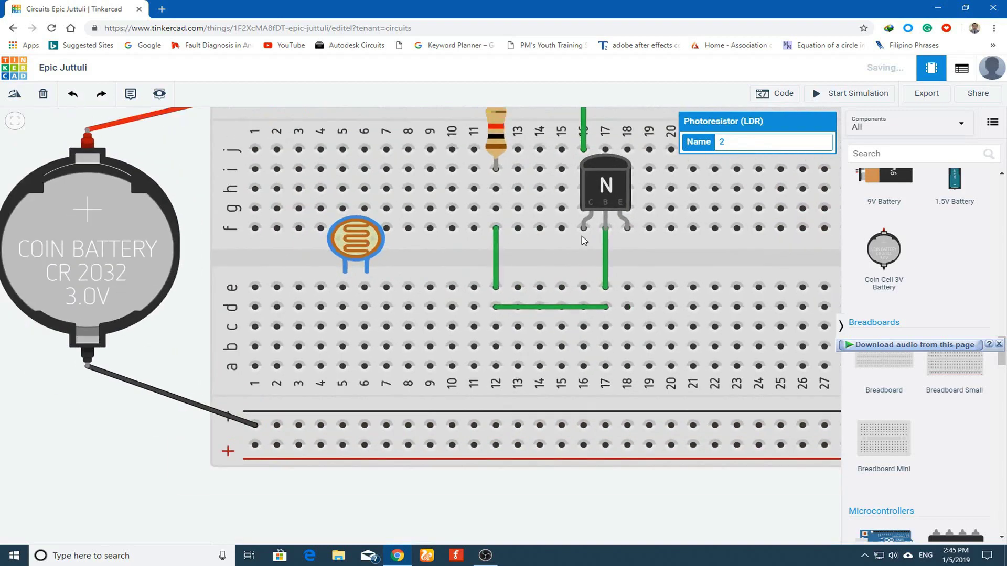
pyautogui.scroll(-2, 583, 241)
pyautogui.scroll(2, 584, 240)
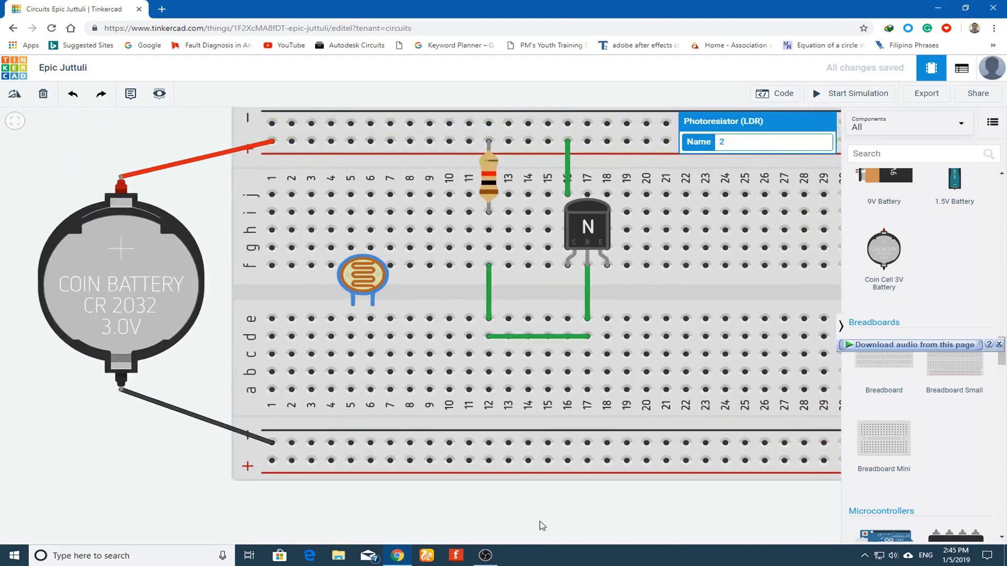
pyautogui.moveTo(519, 522); pyautogui.dragTo(441, 543)
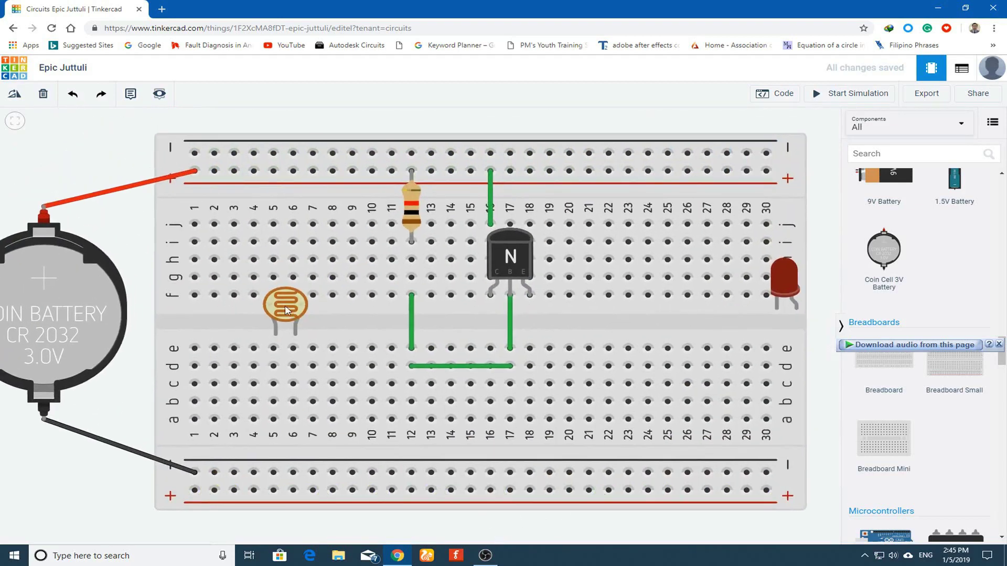
pyautogui.moveTo(286, 310); pyautogui.dragTo(298, 309)
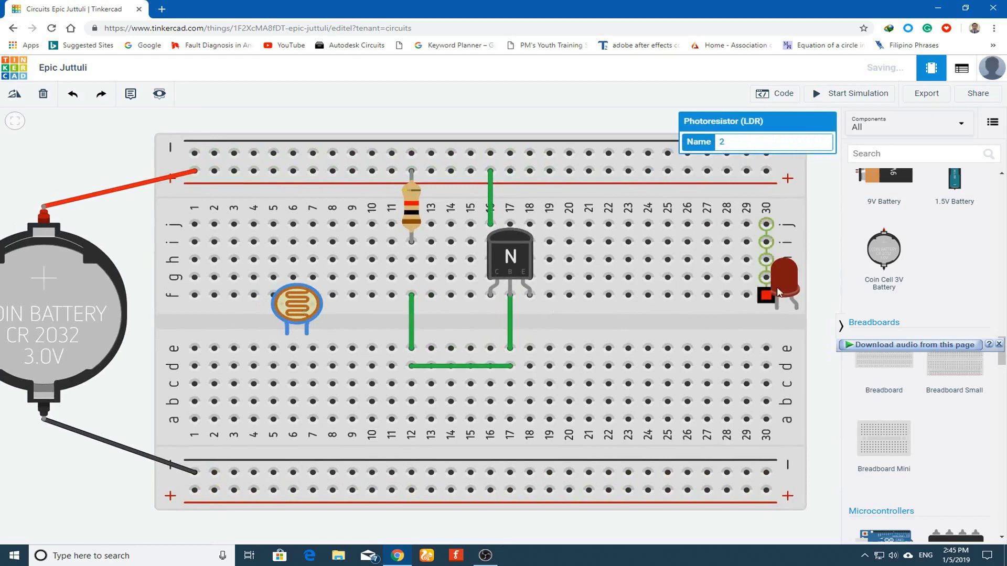
pyautogui.moveTo(786, 289); pyautogui.dragTo(590, 310)
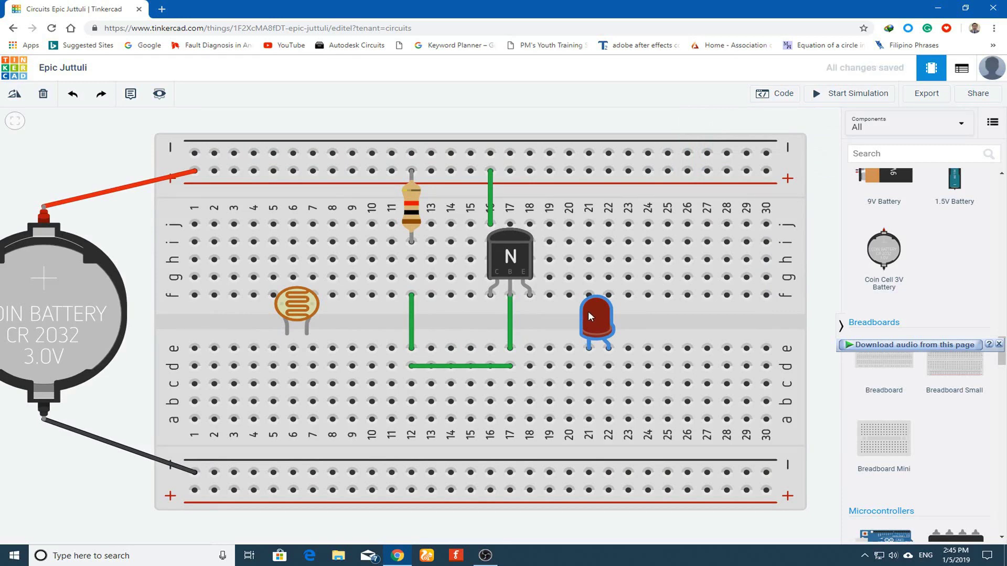
pyautogui.click(298, 313)
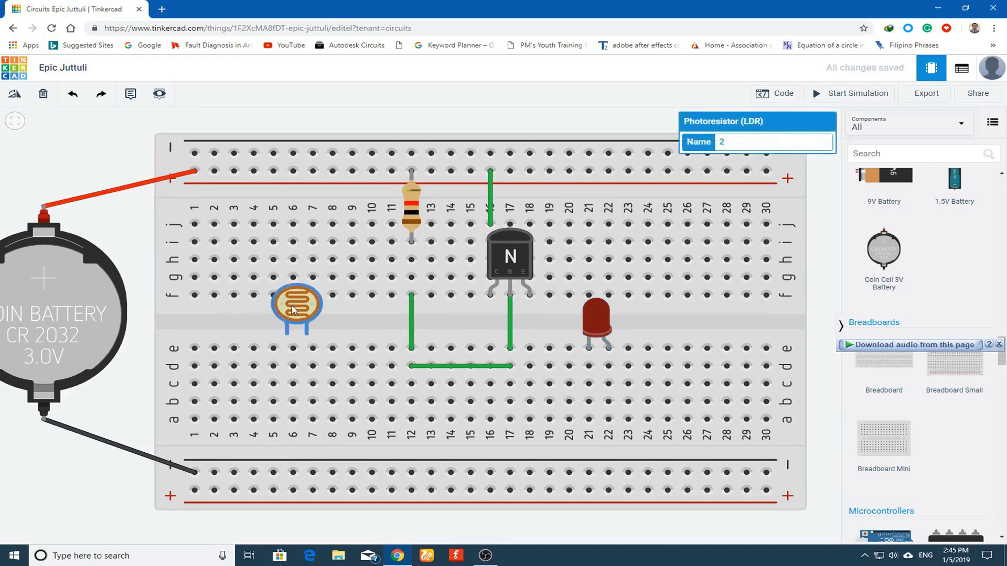
pyautogui.click(607, 328)
pyautogui.click(320, 312)
pyautogui.click(599, 327)
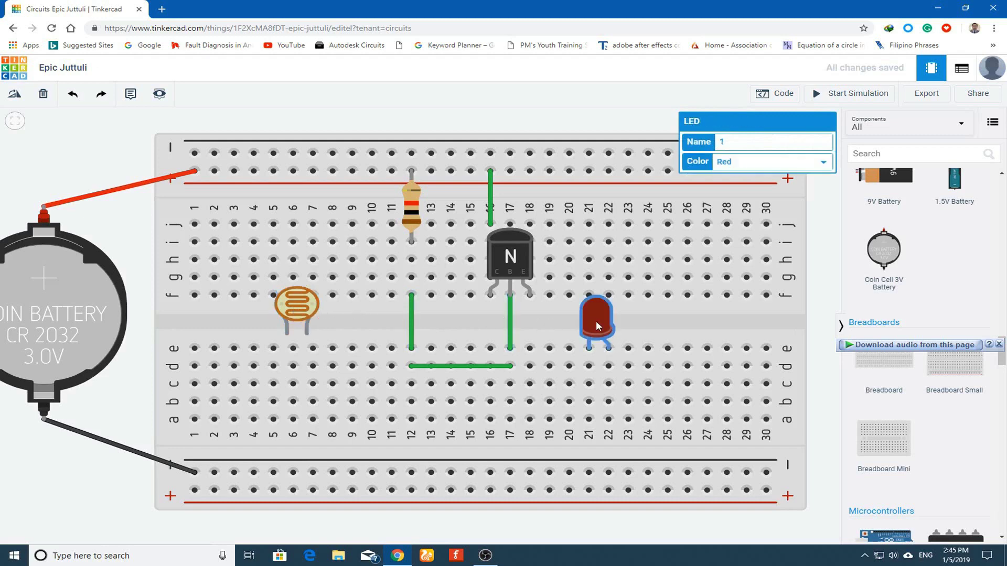
# - Try seating the LED in row b at columns 20 and 21 with a wire starting from b20
pyautogui.click(309, 321)
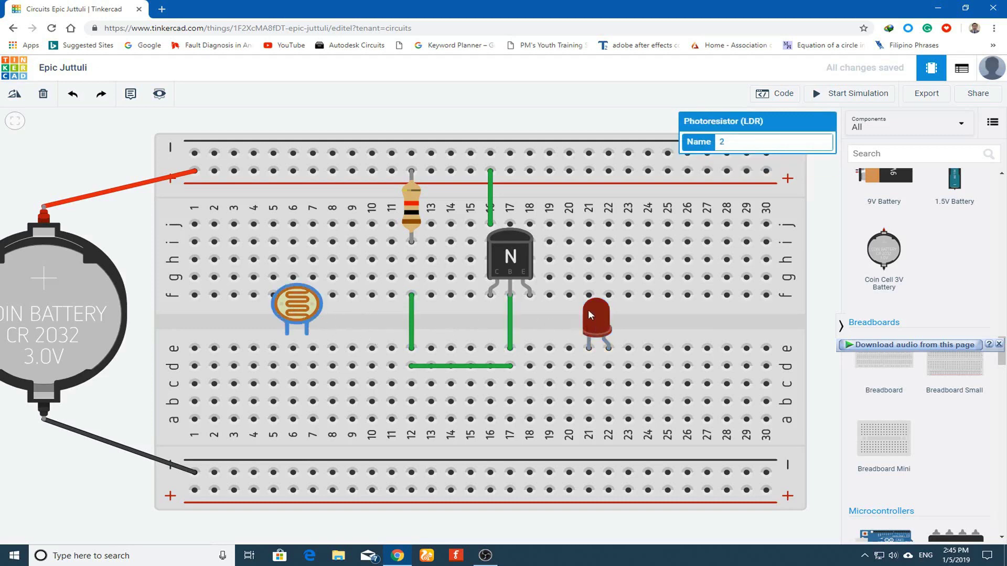
pyautogui.moveTo(594, 322); pyautogui.dragTo(588, 308)
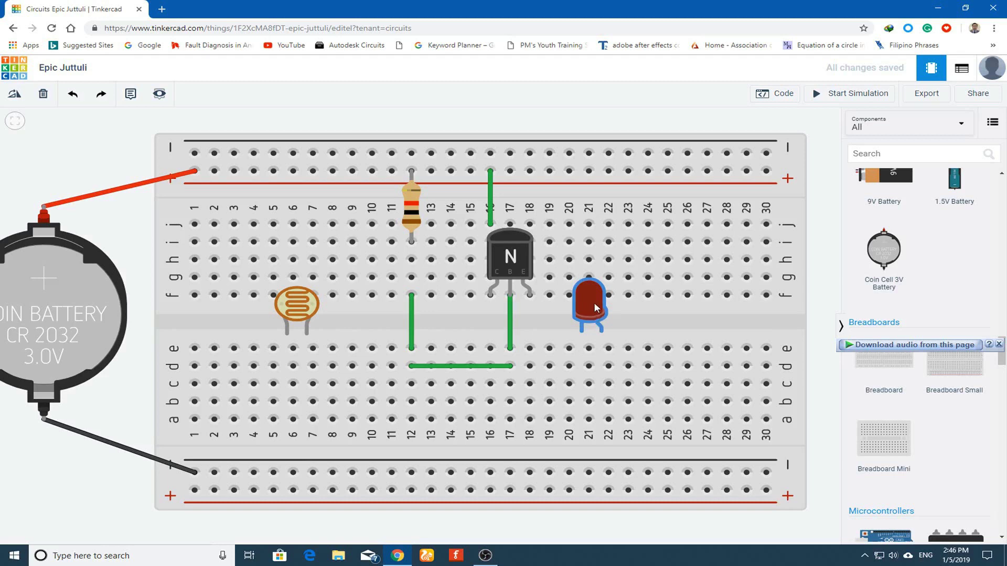
pyautogui.moveTo(596, 307); pyautogui.dragTo(580, 384)
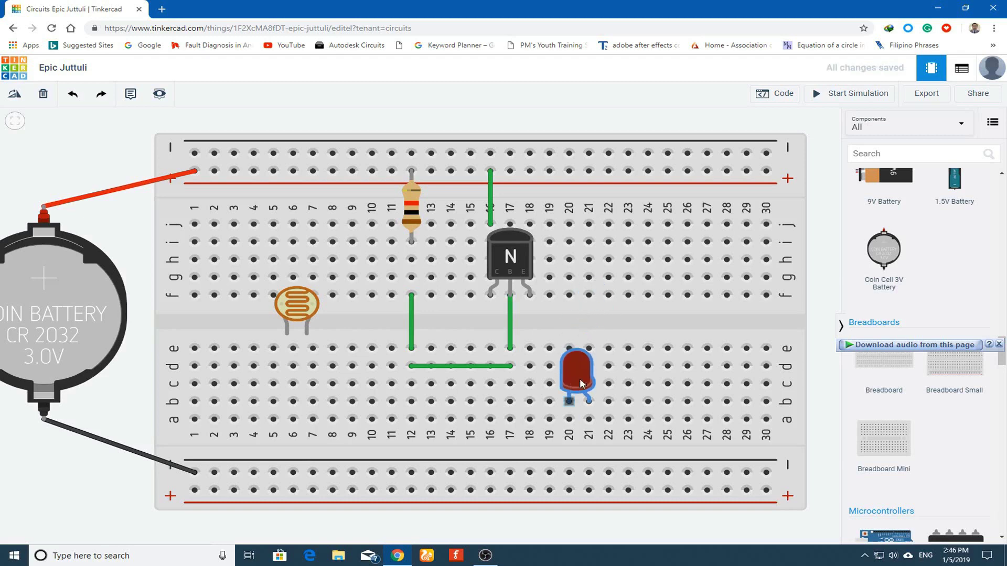
pyautogui.click(569, 401)
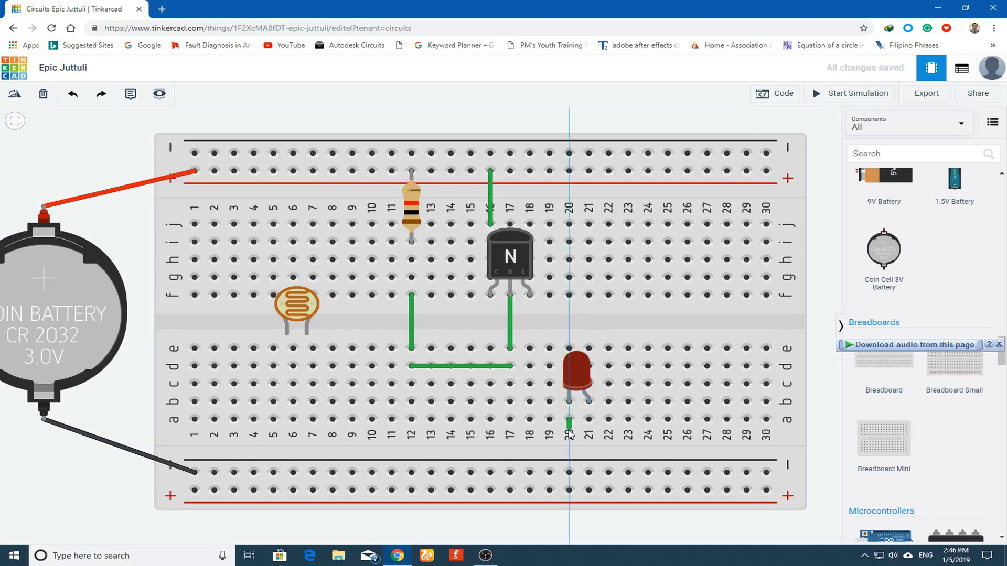
pyautogui.click(570, 419)
pyautogui.press('Escape')
pyautogui.hotkey('ctrl', 'z')
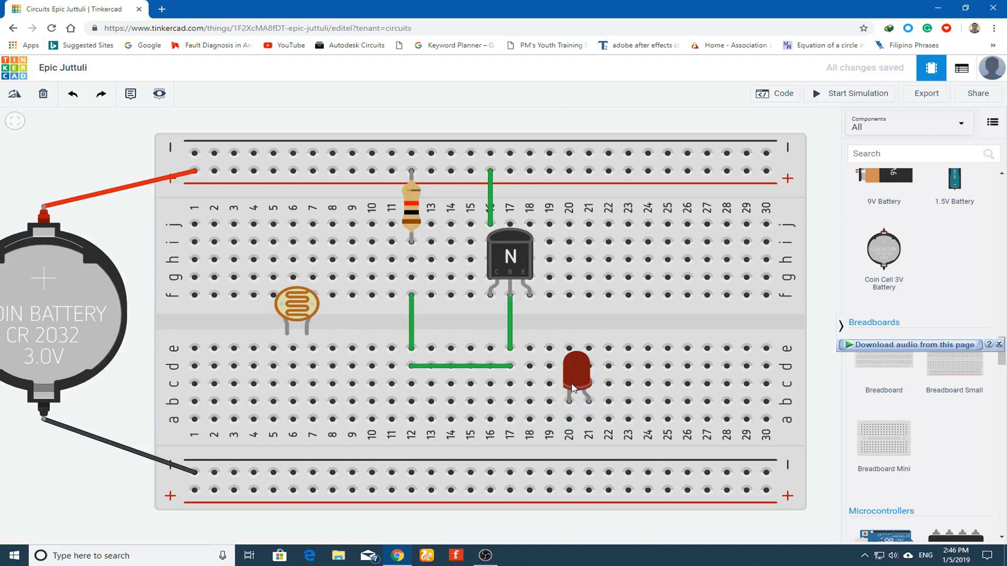
# - Rotate the LED upside down so its legs point up, and seat them in row b at columns 20 and 21
pyautogui.moveTo(577, 367); pyautogui.dragTo(577, 314)
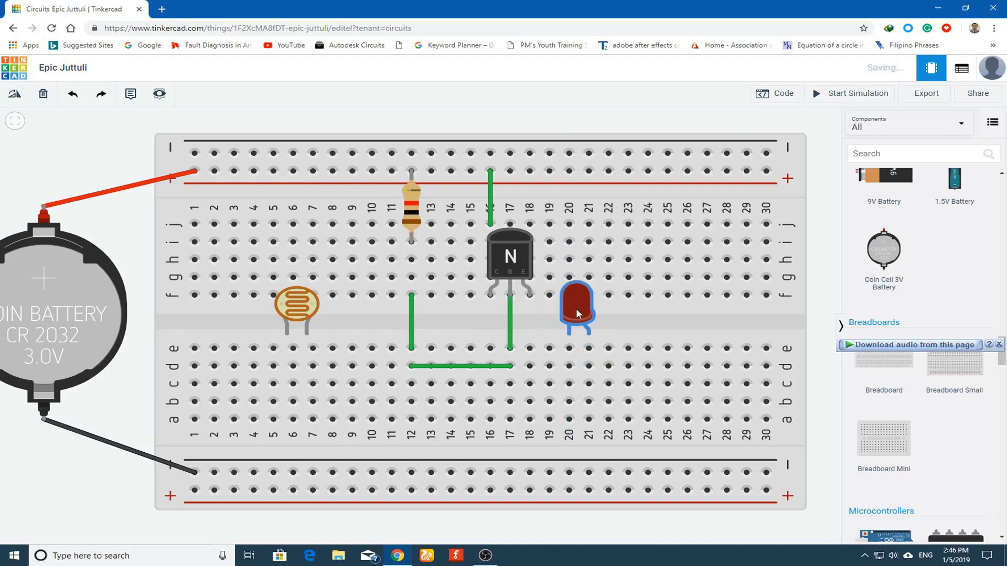
pyautogui.click(14, 94)
pyautogui.click(15, 93)
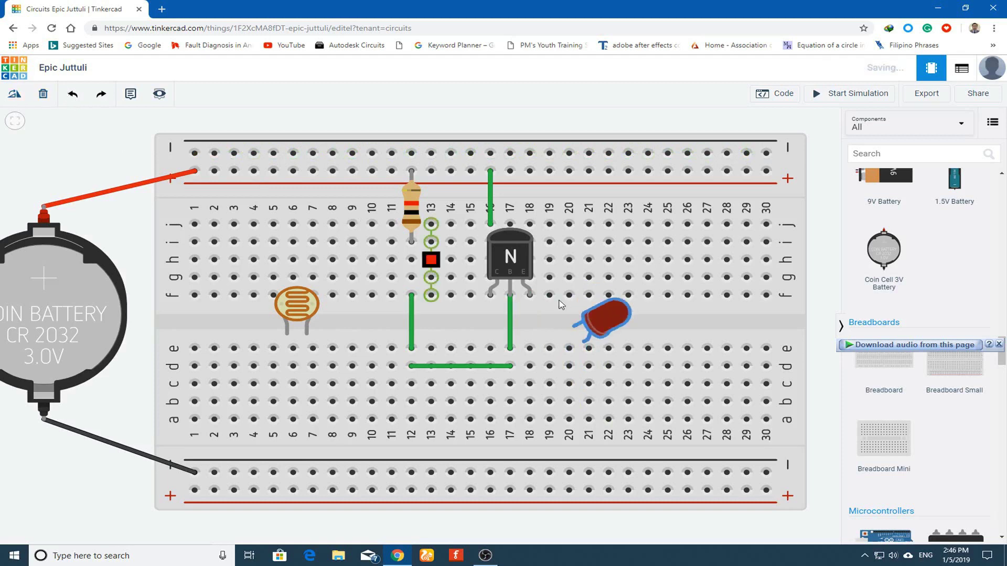
pyautogui.click(15, 96)
pyautogui.click(15, 96)
pyautogui.click(14, 97)
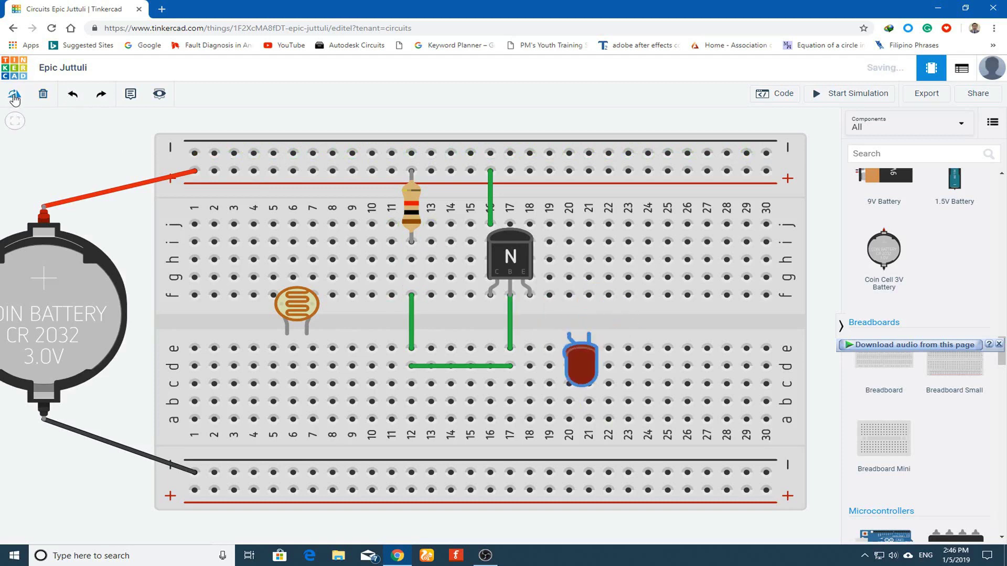
pyautogui.click(15, 97)
pyautogui.hotkey('ctrl', 'z')
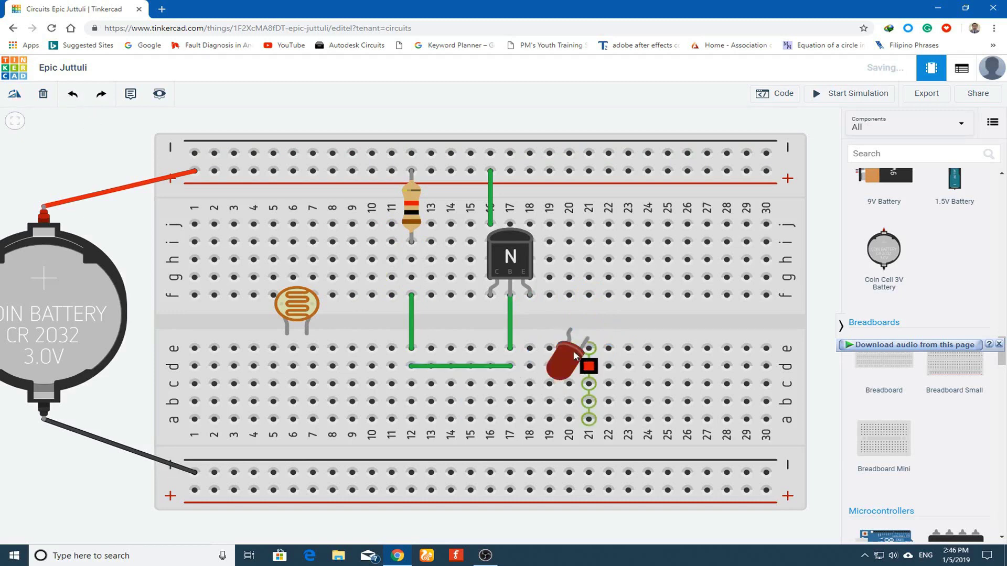
pyautogui.click(83, 99)
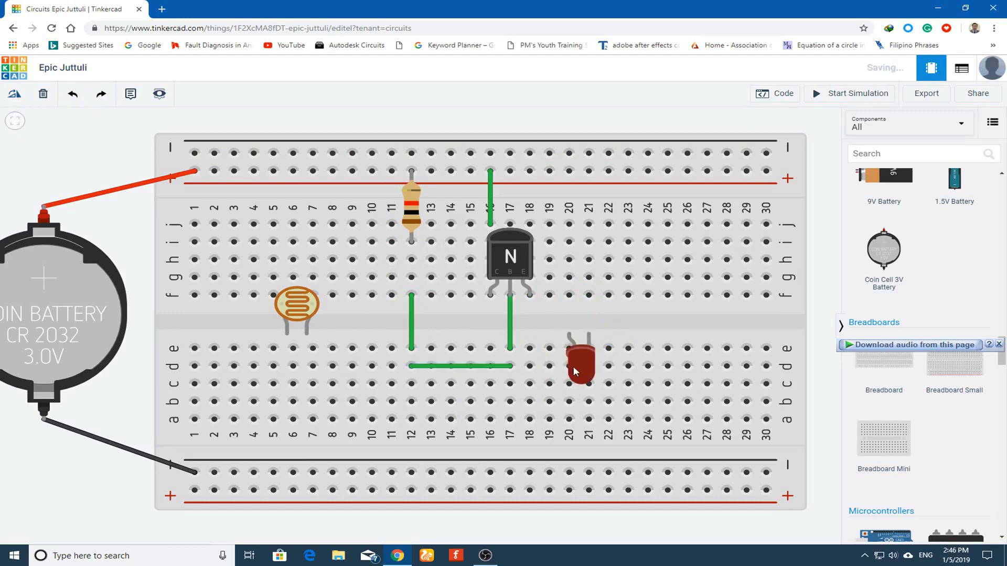
pyautogui.moveTo(577, 362); pyautogui.dragTo(575, 431)
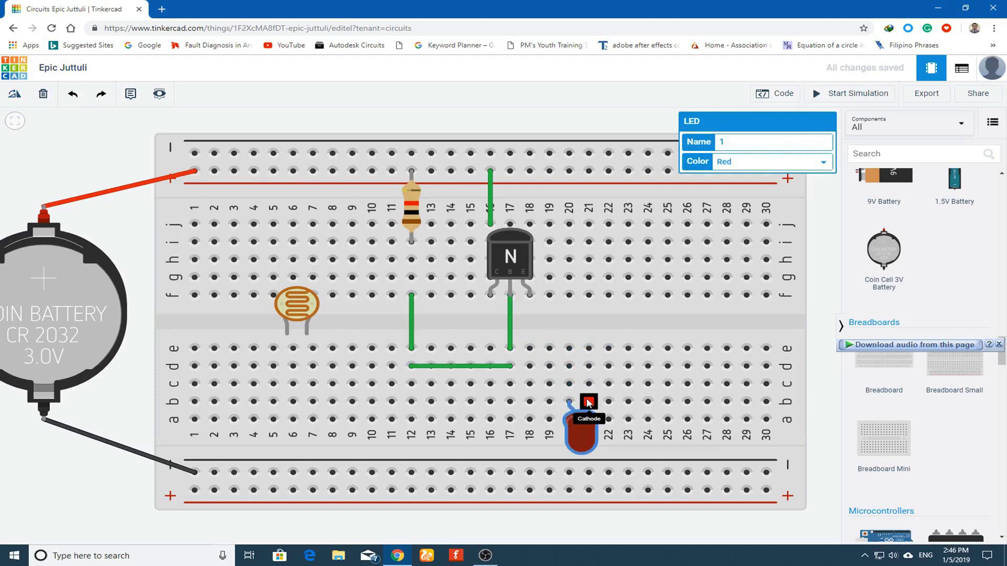
# - Ground the LED's cathode with wires from b21 to b22 and from a22 to the lower negative rail
pyautogui.moveTo(588, 402)
pyautogui.mouseDown()
pyautogui.moveTo(607, 402)
pyautogui.moveTo(593, 403)
pyautogui.mouseUp()
pyautogui.click(592, 403)
pyautogui.click(608, 403)
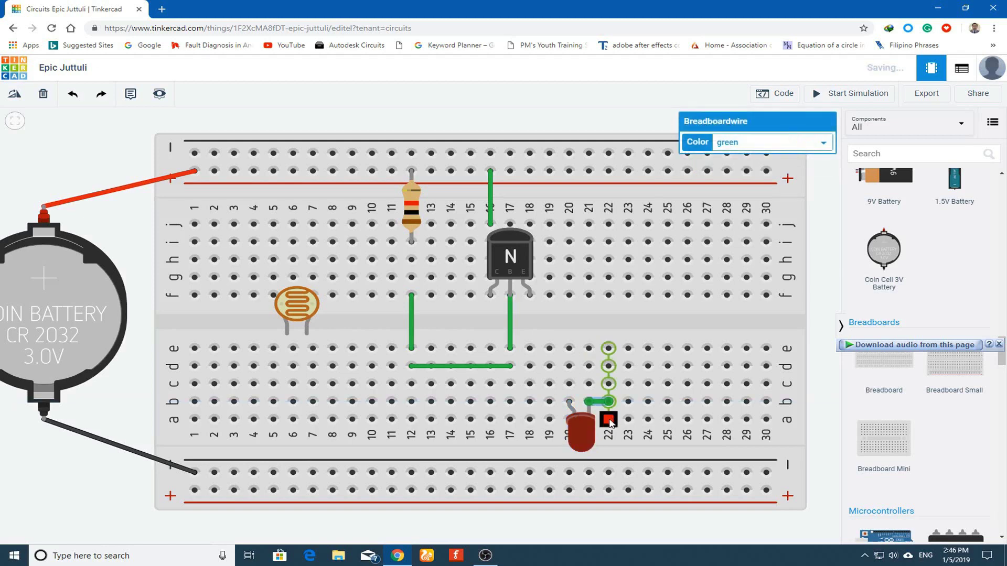
pyautogui.click(608, 420)
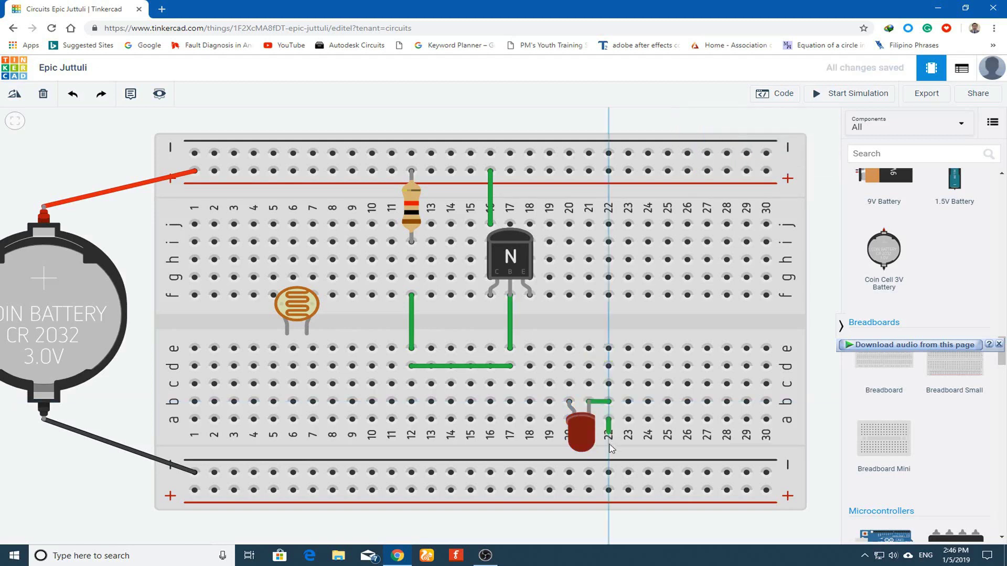
pyautogui.click(608, 473)
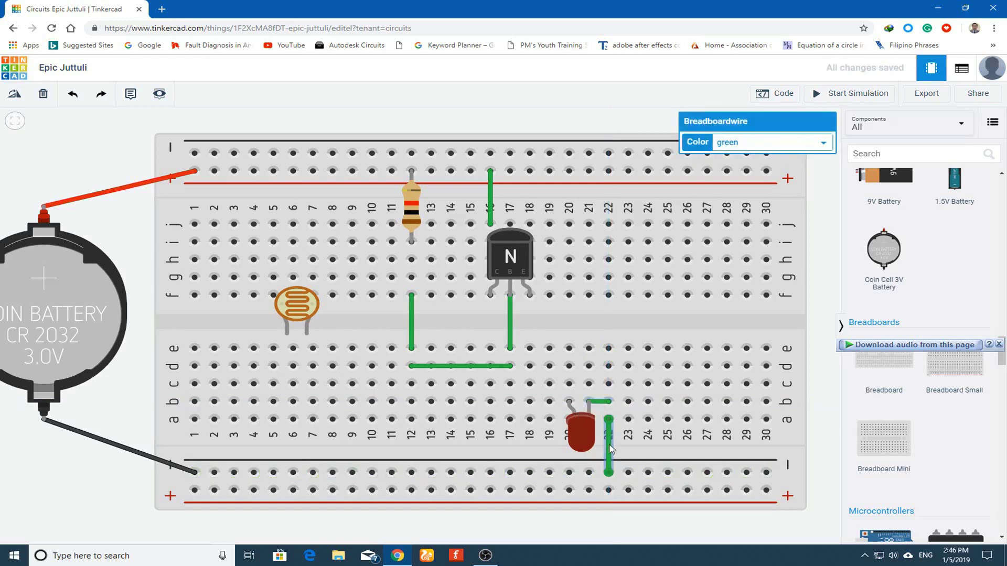
# - Seat the photoresistor in row a at columns 12 and 13, and wire a13 to the lower negative rail
pyautogui.moveTo(301, 311); pyautogui.dragTo(422, 389)
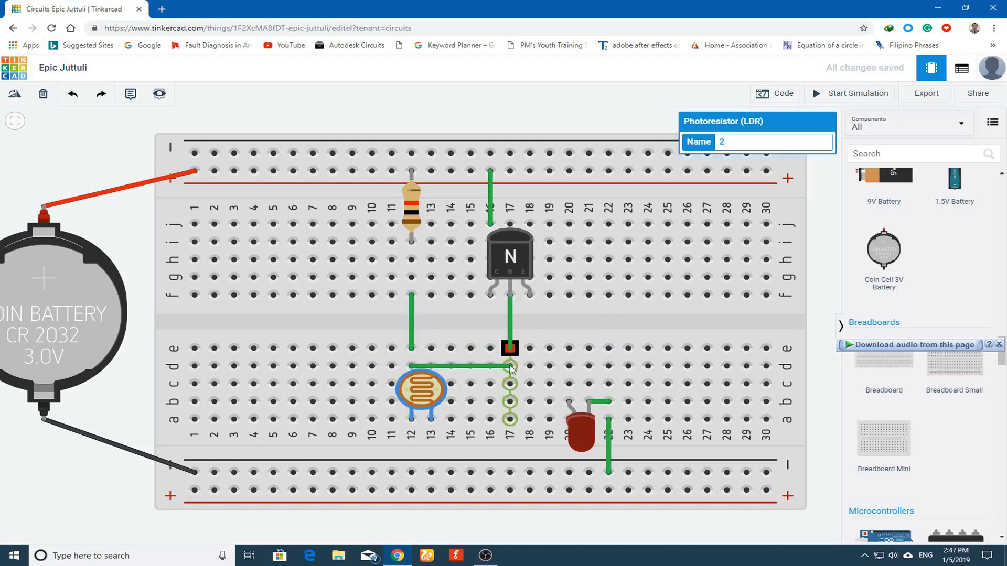
pyautogui.click(431, 421)
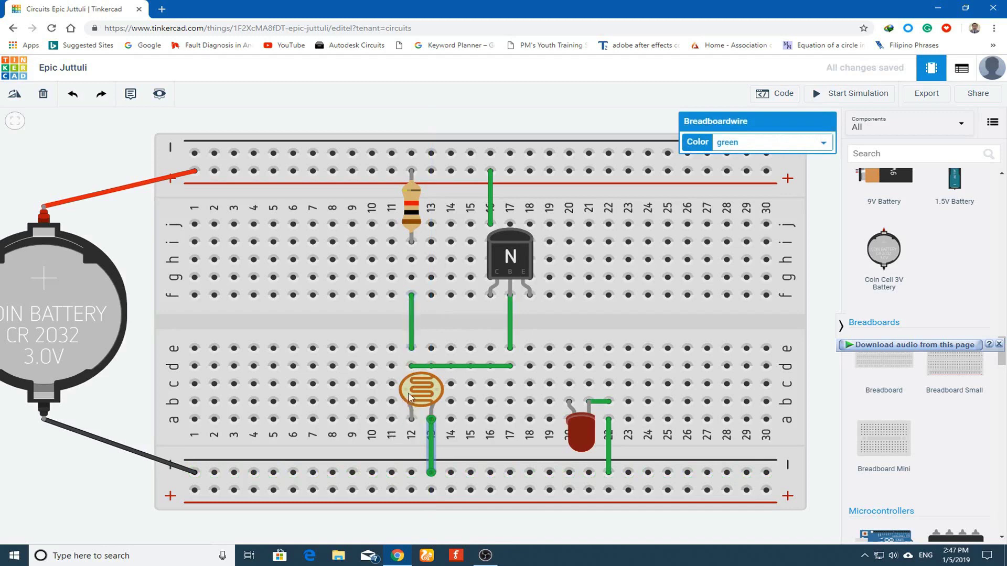
pyautogui.click(425, 394)
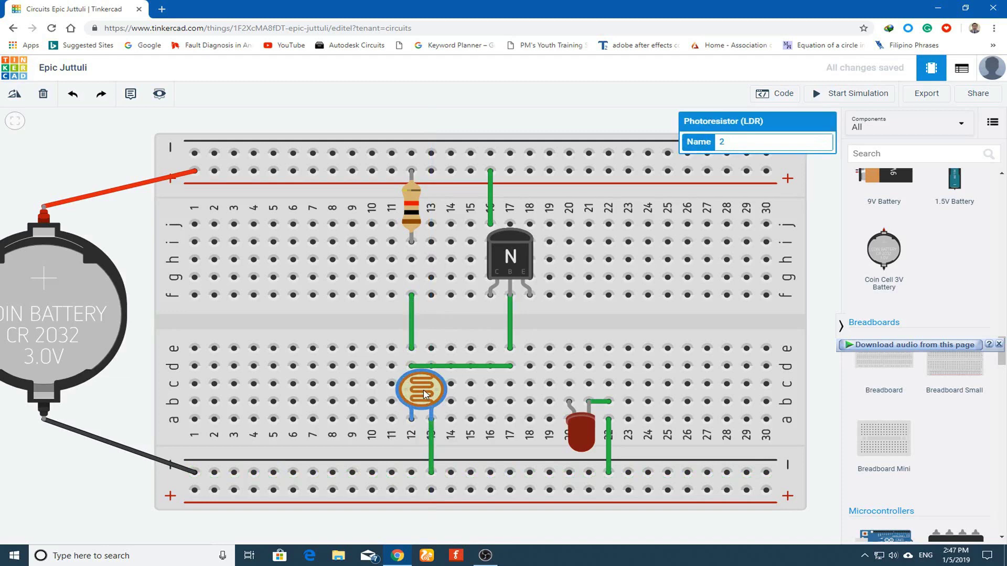
# - Connect the LED's anode to the transistor's emitter with wires from b20 to b18 and f18 to e18
pyautogui.click(569, 402)
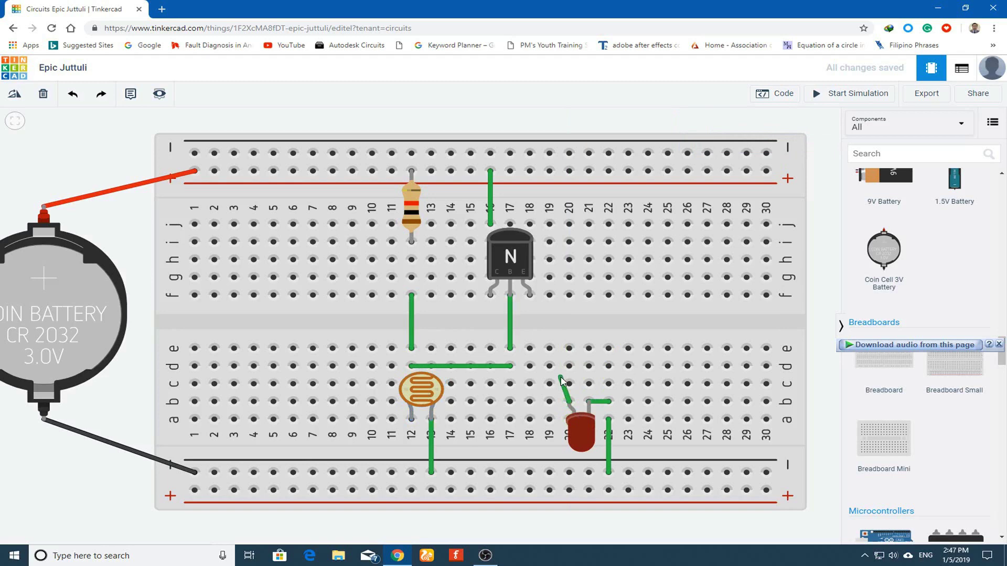
pyautogui.click(533, 297)
pyautogui.moveTo(529, 296); pyautogui.dragTo(529, 402)
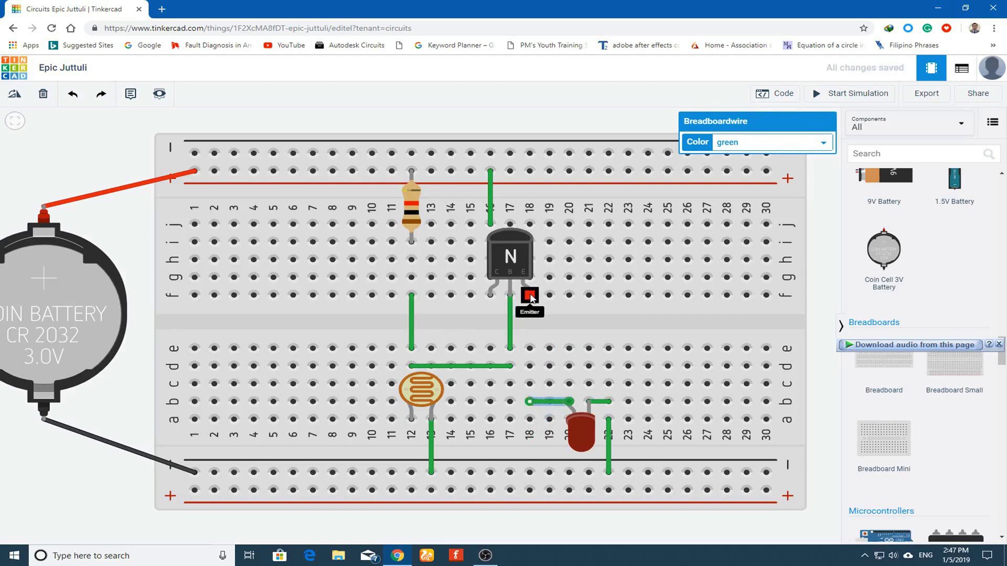
pyautogui.click(529, 294)
pyautogui.click(529, 348)
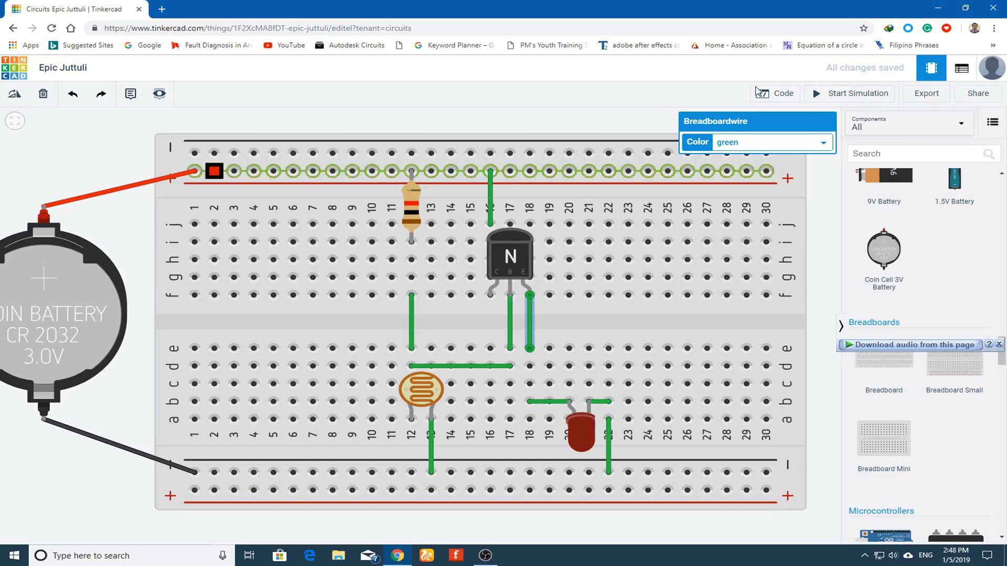
# - Run the simulation and sweep the photoresistor's light level to maximum brightness and back toward dark
pyautogui.click(837, 96)
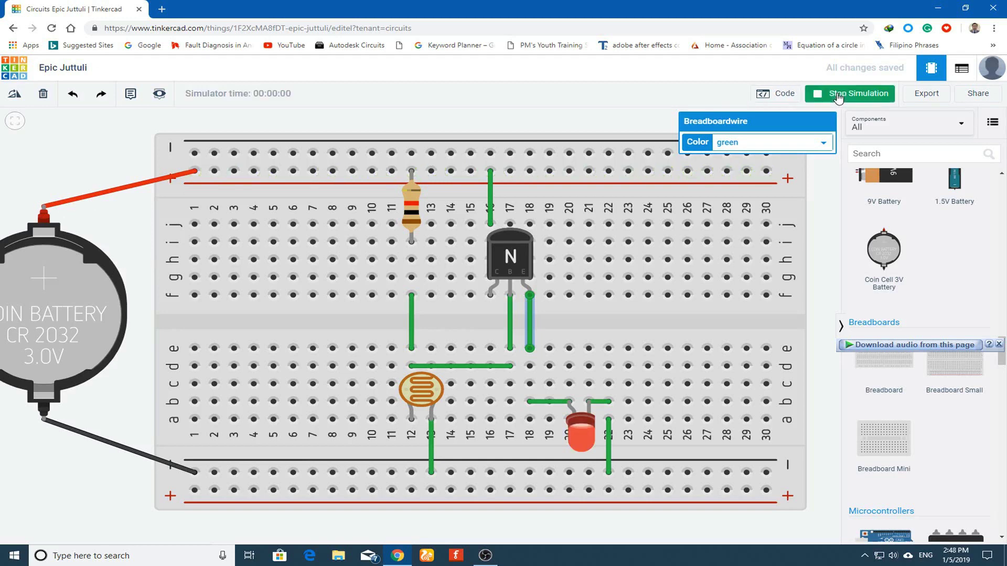
pyautogui.click(422, 396)
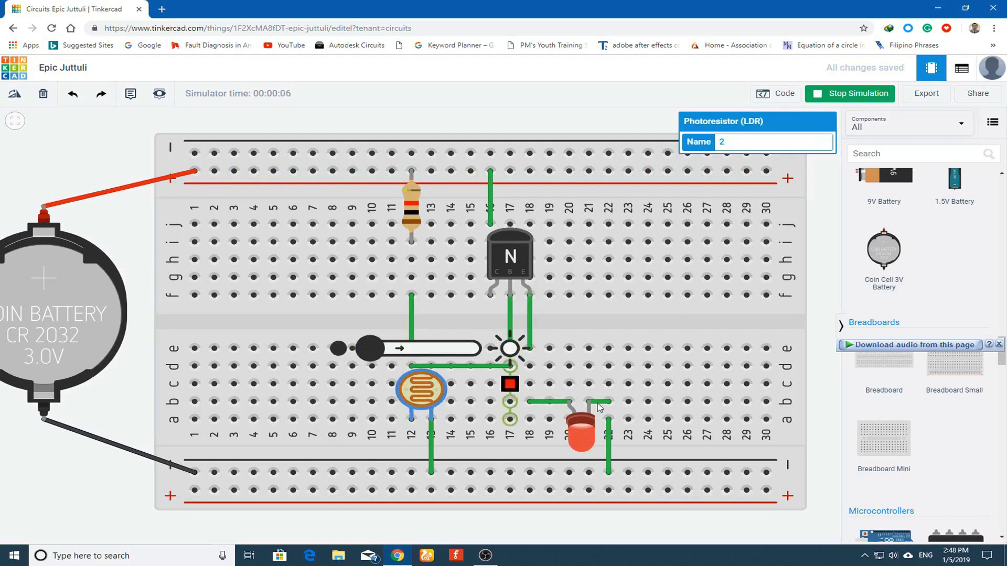
pyautogui.moveTo(375, 354); pyautogui.dragTo(508, 377)
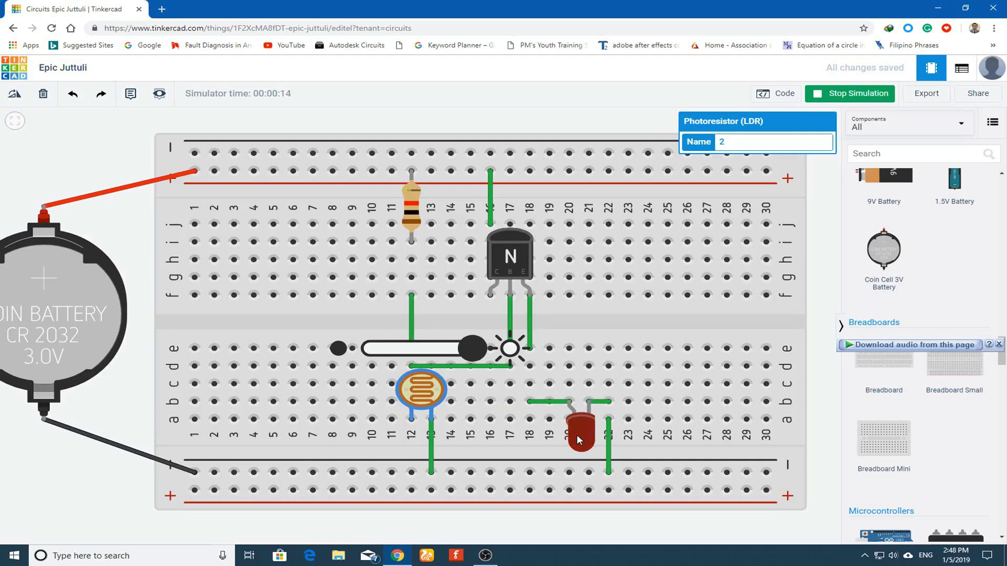
pyautogui.moveTo(474, 350); pyautogui.dragTo(373, 349)
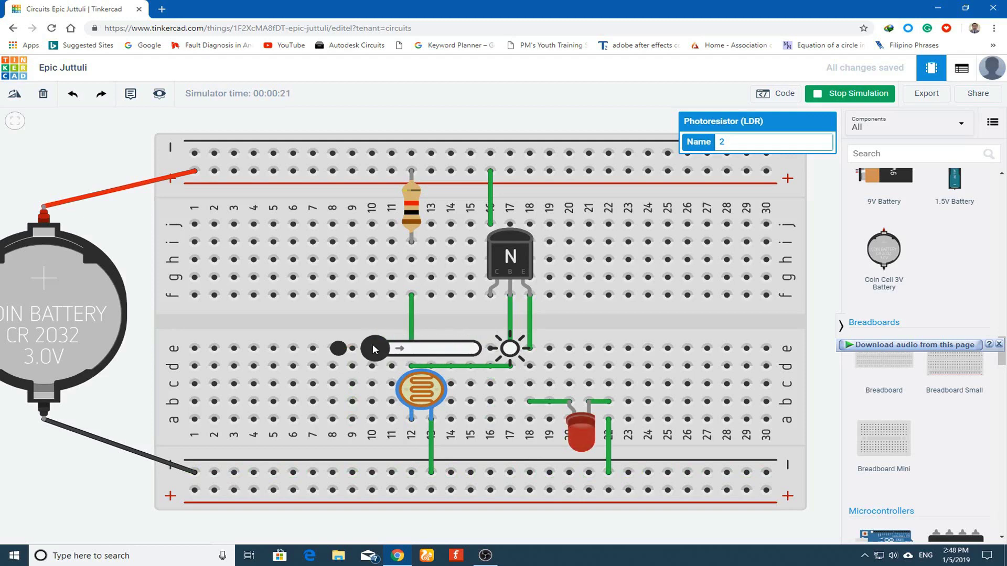
# - Inspect the photoresistor and the resistor in the running circuit, and stop the simulation
pyautogui.scroll(-3, 372, 344)
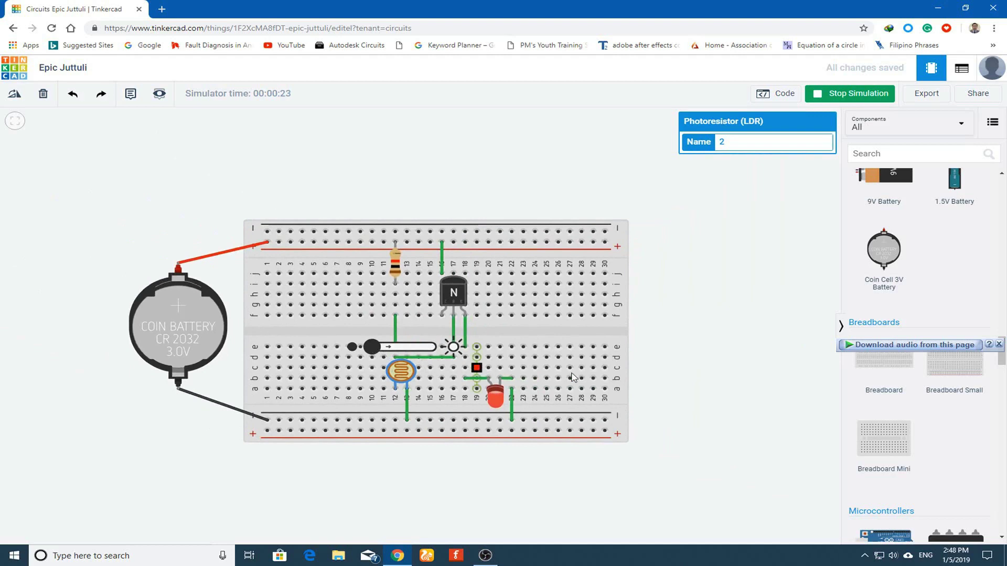
pyautogui.moveTo(715, 371); pyautogui.dragTo(715, 328)
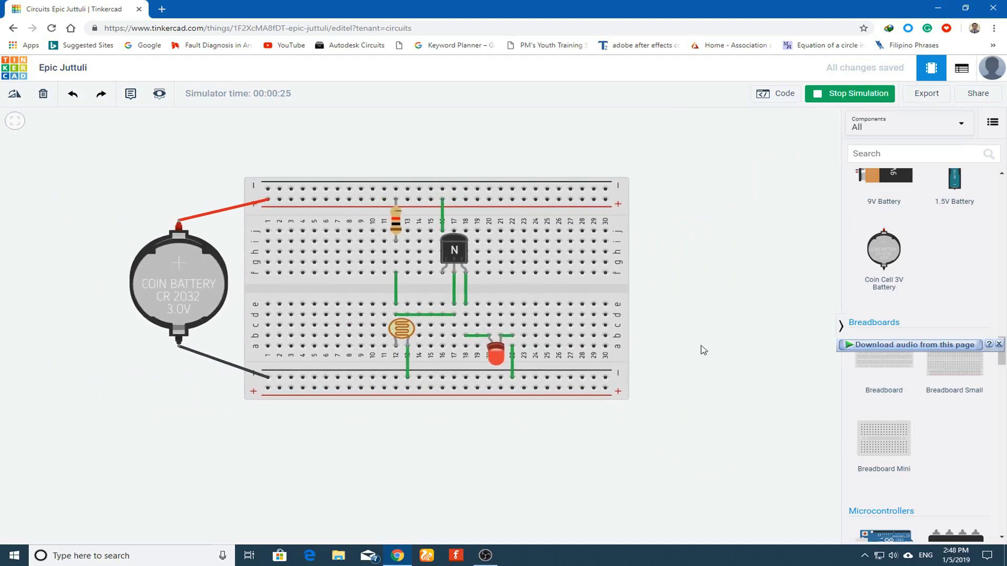
pyautogui.scroll(3, 702, 349)
pyautogui.moveTo(649, 348); pyautogui.dragTo(781, 387)
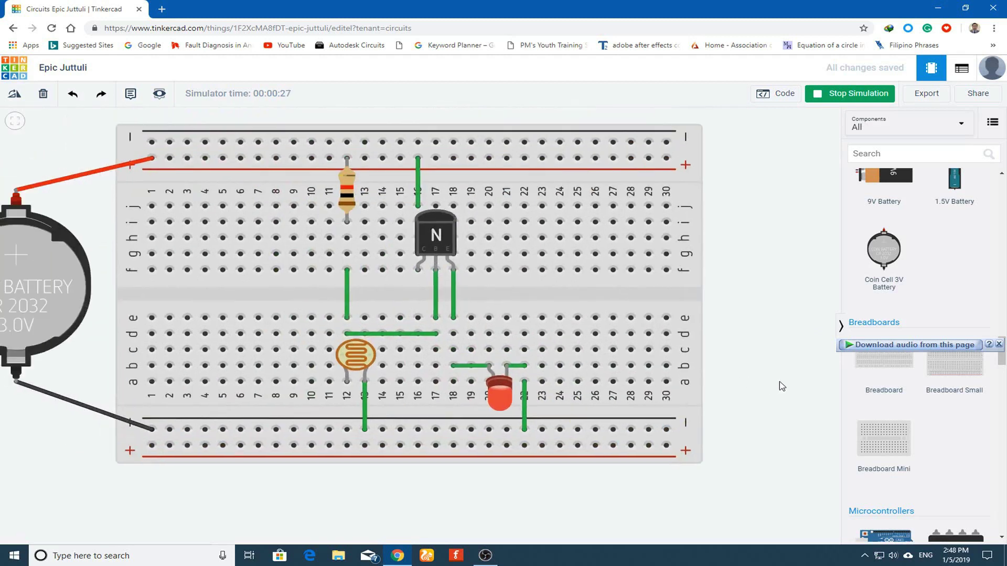
pyautogui.click(389, 359)
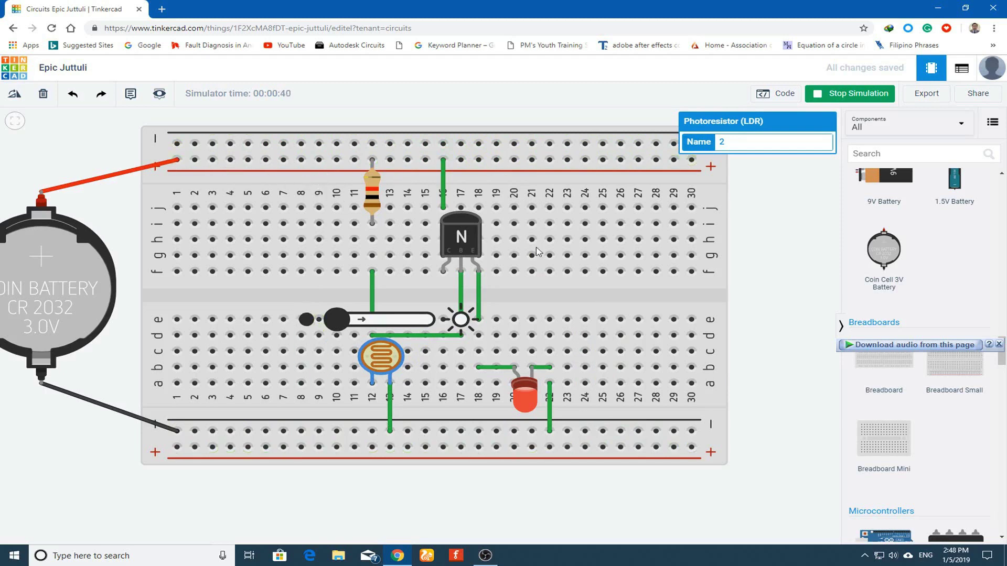
pyautogui.click(376, 194)
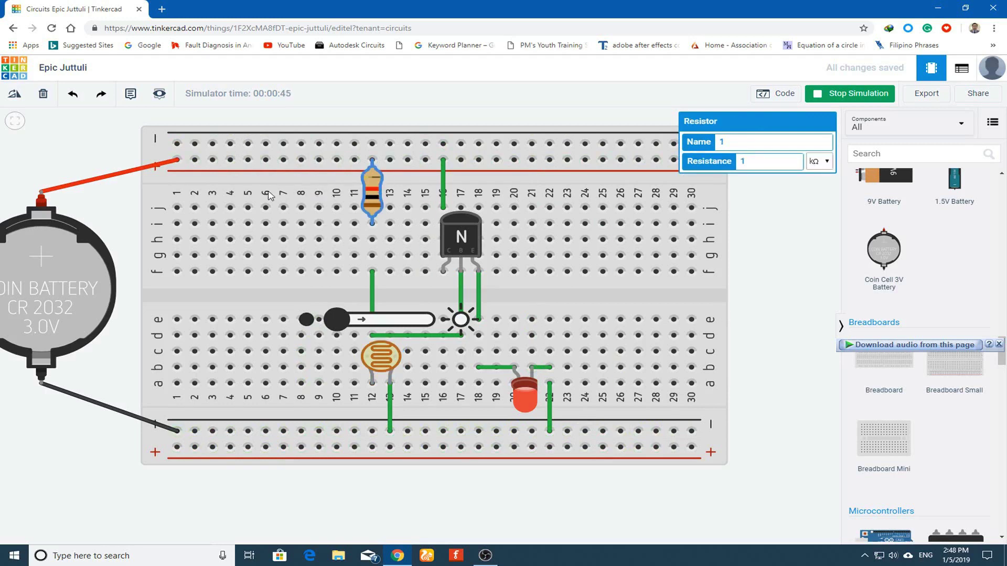
pyautogui.click(851, 94)
# - Move the resistor to column 4, and reposition the collector wire to run from the upper positive rail to i5
pyautogui.moveTo(377, 194); pyautogui.dragTo(235, 195)
pyautogui.moveTo(443, 161); pyautogui.dragTo(249, 161)
pyautogui.moveTo(444, 207); pyautogui.dragTo(249, 223)
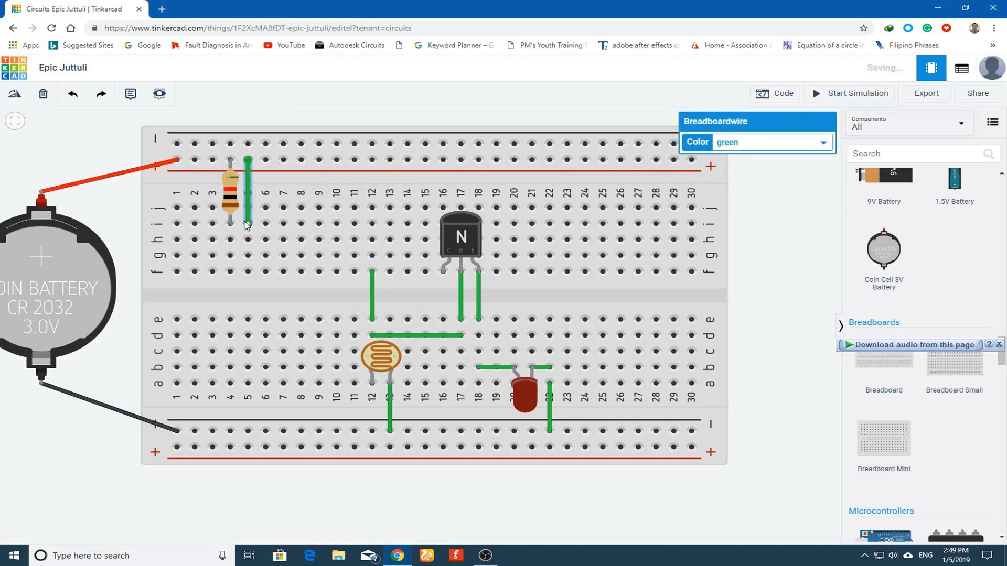
# - Move the transistor to row h at columns 5 to 7, and bring its base and emitter wires down to e6 and e7
pyautogui.click(466, 242)
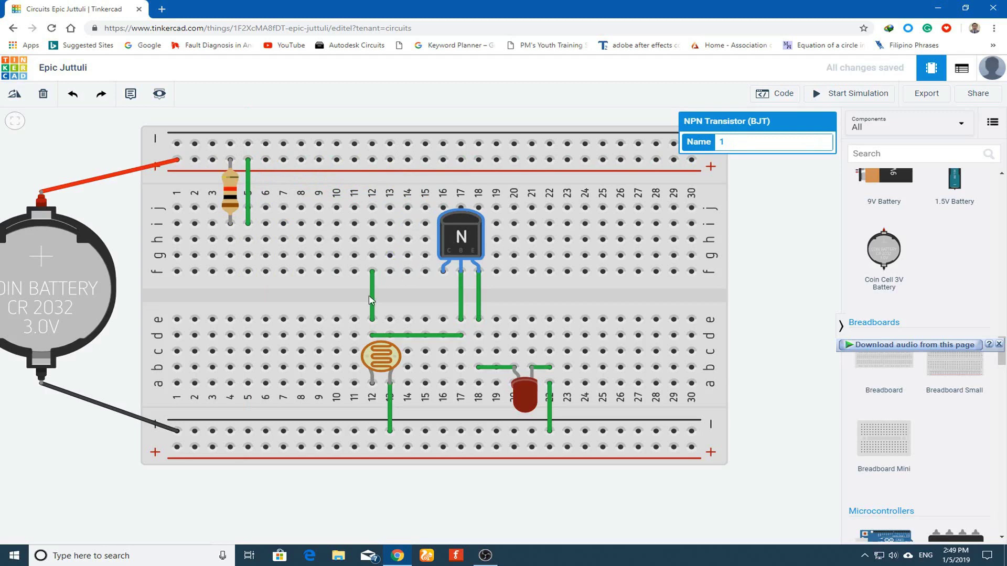
pyautogui.click(249, 223)
pyautogui.moveTo(456, 243); pyautogui.dragTo(260, 210)
pyautogui.moveTo(461, 319); pyautogui.dragTo(268, 325)
pyautogui.moveTo(477, 319); pyautogui.dragTo(283, 319)
pyautogui.click(283, 319)
pyautogui.press('Escape')
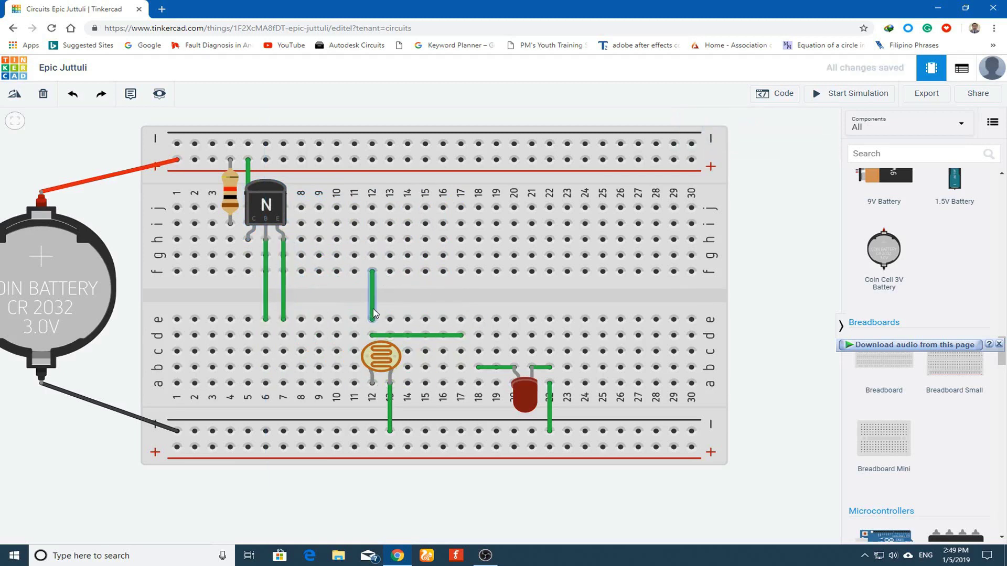
# - Move the resistor's wire from column 12 to span f4 to d4, and wire d4 to d6
pyautogui.moveTo(372, 272); pyautogui.dragTo(233, 275)
pyautogui.moveTo(372, 318); pyautogui.dragTo(230, 336)
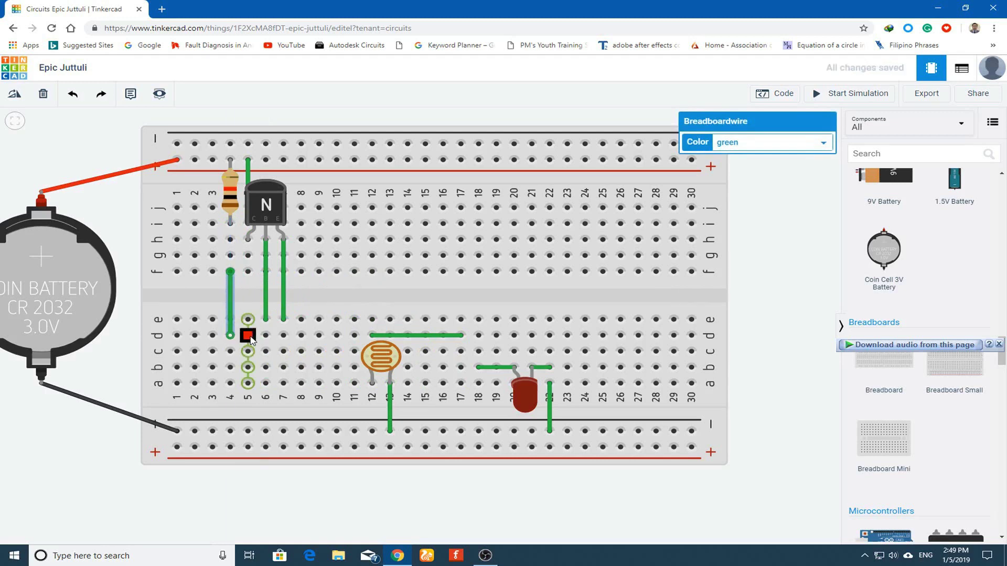
pyautogui.click(230, 335)
pyautogui.click(266, 335)
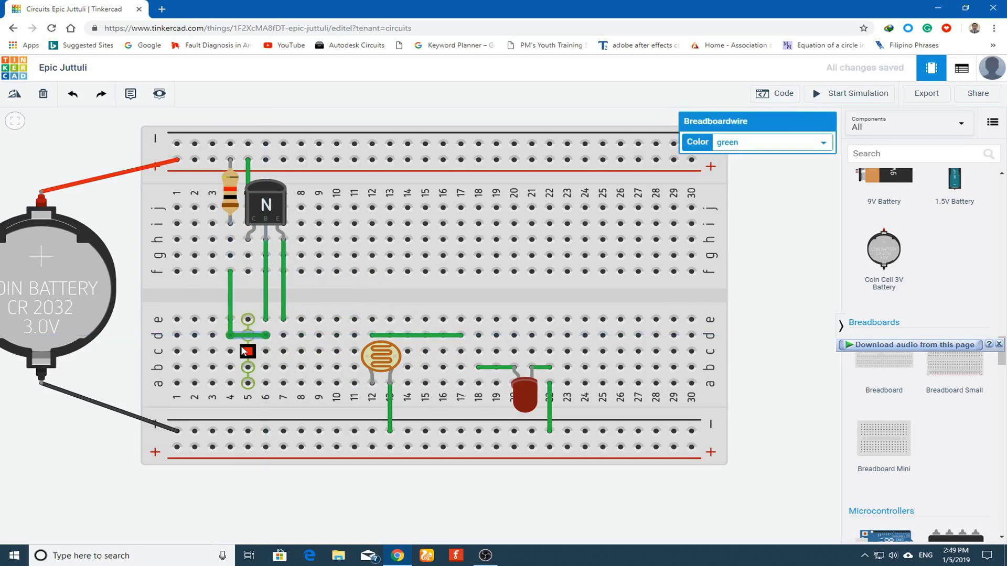
# - Move the photoresistor to row a at columns 4 and 5, and bring its wire's rail end to the lower negative rail at column 5
pyautogui.click(384, 359)
pyautogui.moveTo(383, 359); pyautogui.dragTo(245, 364)
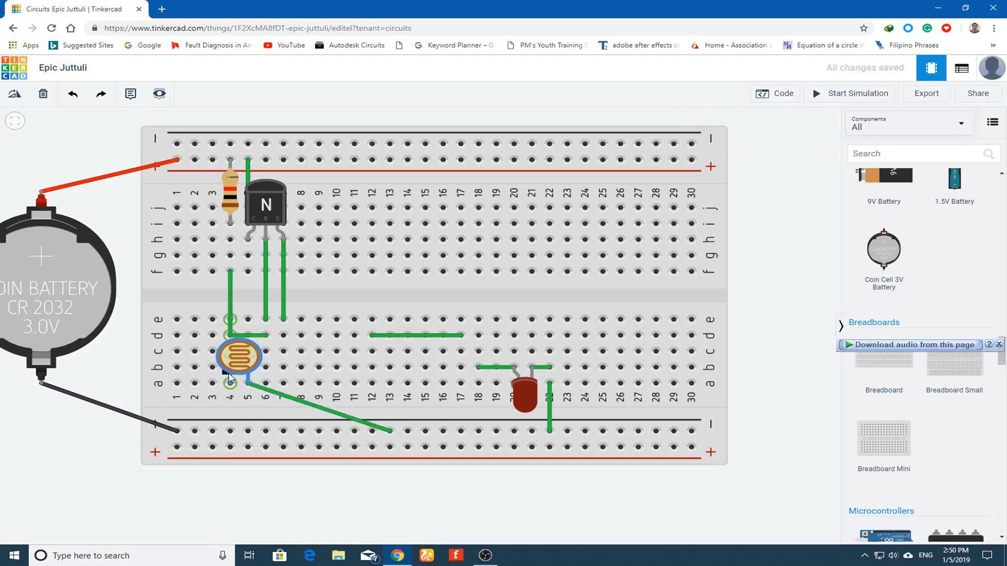
pyautogui.moveTo(391, 431); pyautogui.dragTo(247, 431)
# - Delete the wire between d12 and d17 and the three old wires around the LED
pyautogui.click(494, 367)
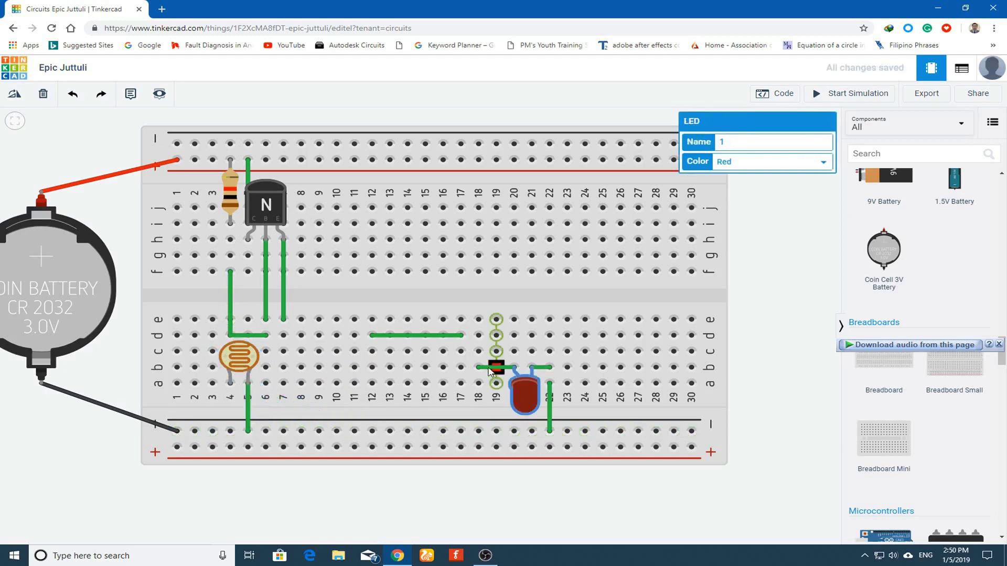
pyautogui.click(425, 336)
pyautogui.press('Delete')
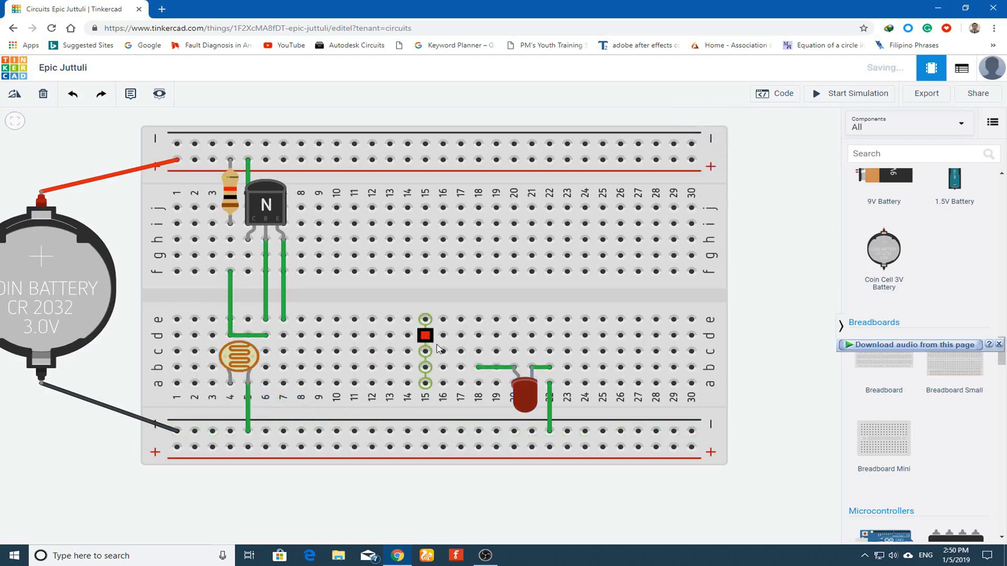
pyautogui.click(495, 367)
pyautogui.click(549, 402)
pyautogui.press('Delete')
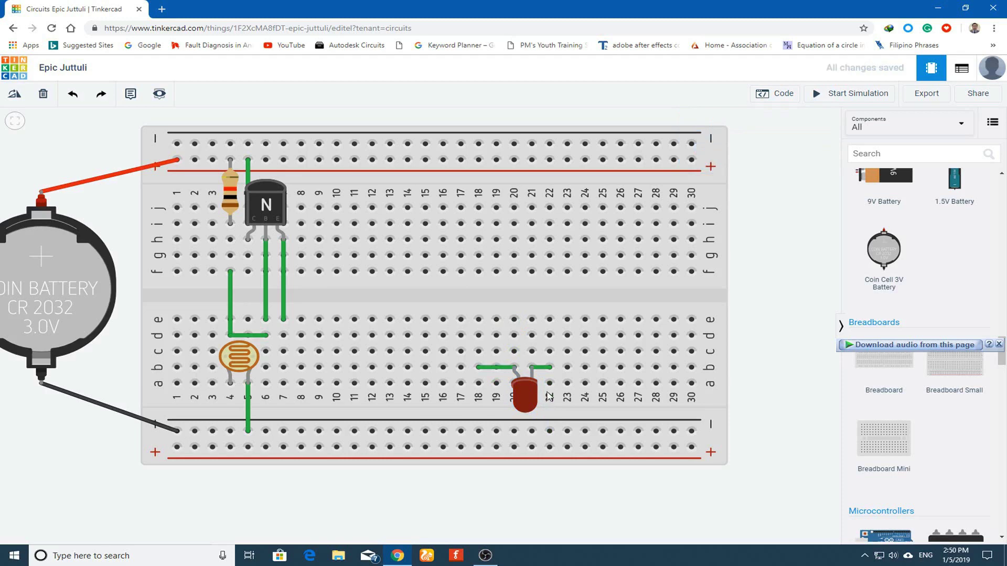
pyautogui.click(541, 367)
pyautogui.press('Delete')
pyautogui.click(524, 394)
pyautogui.click(487, 368)
pyautogui.press('Delete')
# - Move the LED to b7 and b8, and ground it with wires from c8 to c9 and b9 to the lower negative rail
pyautogui.moveTo(524, 394); pyautogui.dragTo(322, 432)
pyautogui.click(319, 431)
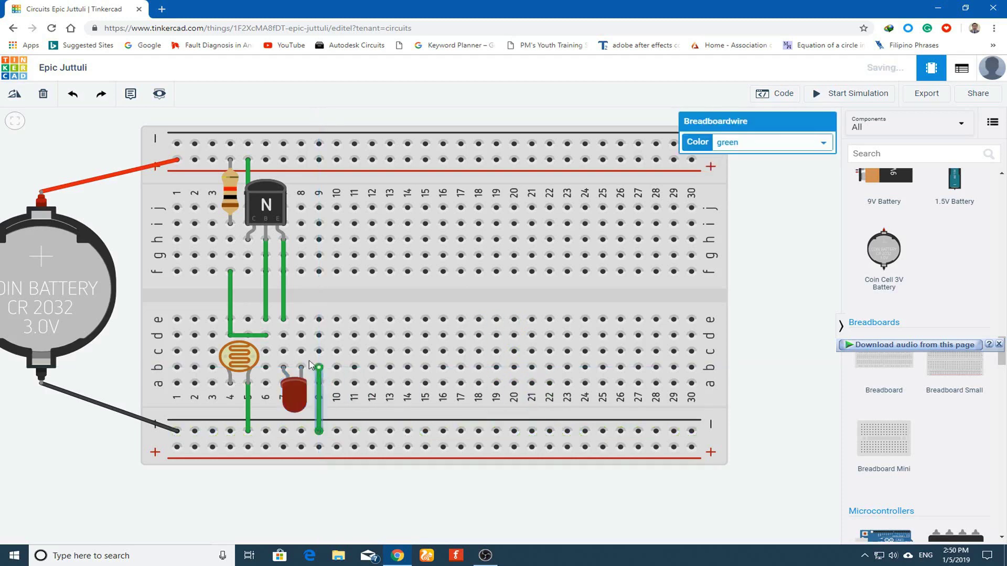
pyautogui.click(319, 352)
pyautogui.click(302, 351)
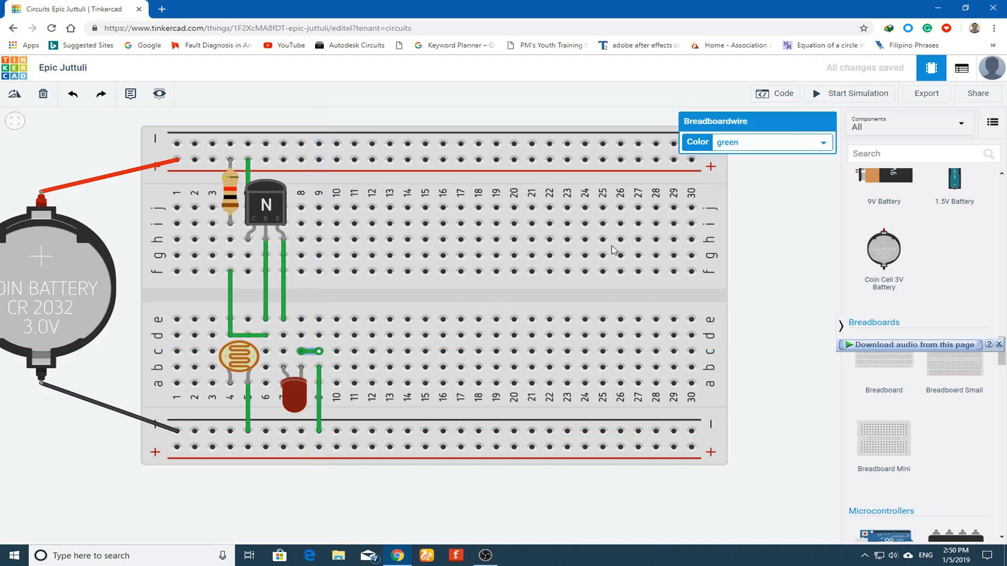
# - Run the simulation with the photoresistor selected and try its light-level slider
pyautogui.click(248, 361)
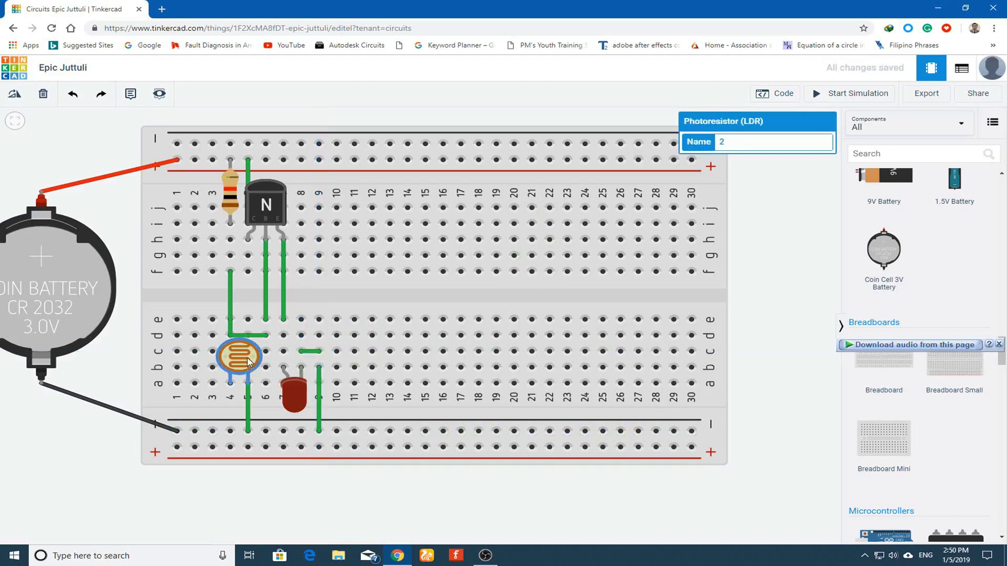
pyautogui.click(818, 94)
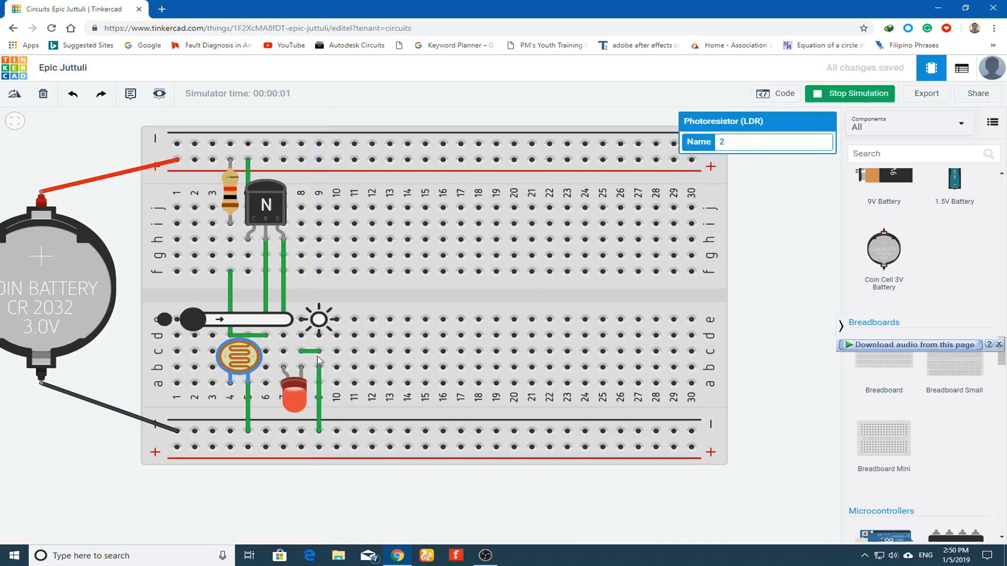
pyautogui.moveTo(193, 318)
pyautogui.mouseDown()
pyautogui.moveTo(270, 319)
pyautogui.moveTo(193, 319)
pyautogui.mouseUp()
# - Stop the simulation and place a PNP transistor in row h at columns 16 to 18
pyautogui.scroll(-10, 958, 334)
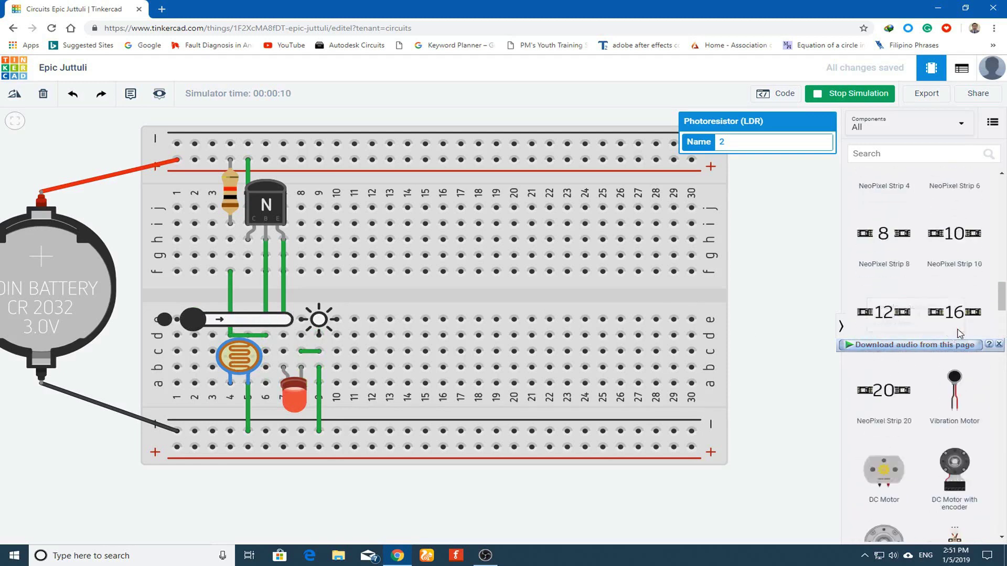
pyautogui.scroll(10, 958, 334)
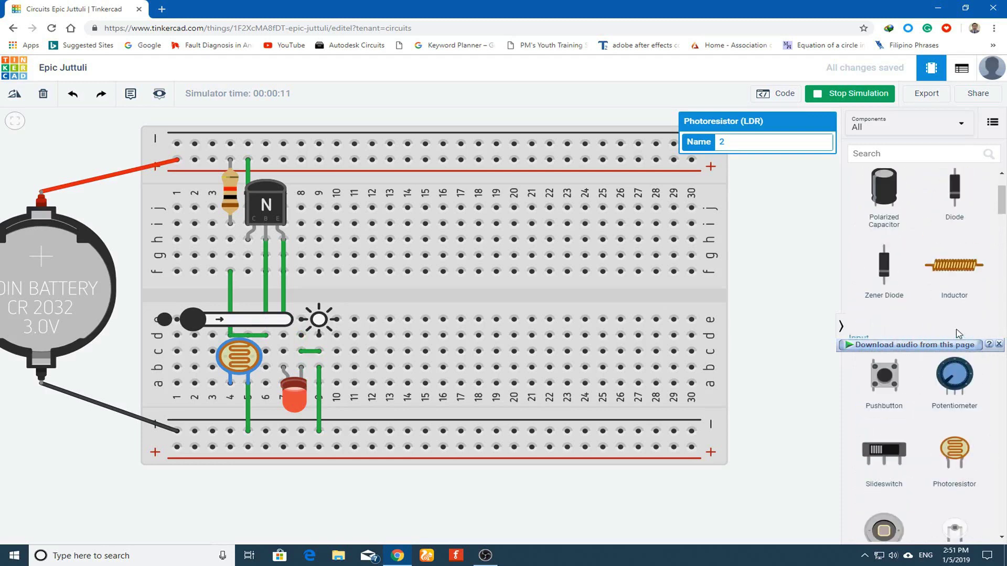
pyautogui.scroll(2, 959, 334)
pyautogui.scroll(-10, 957, 334)
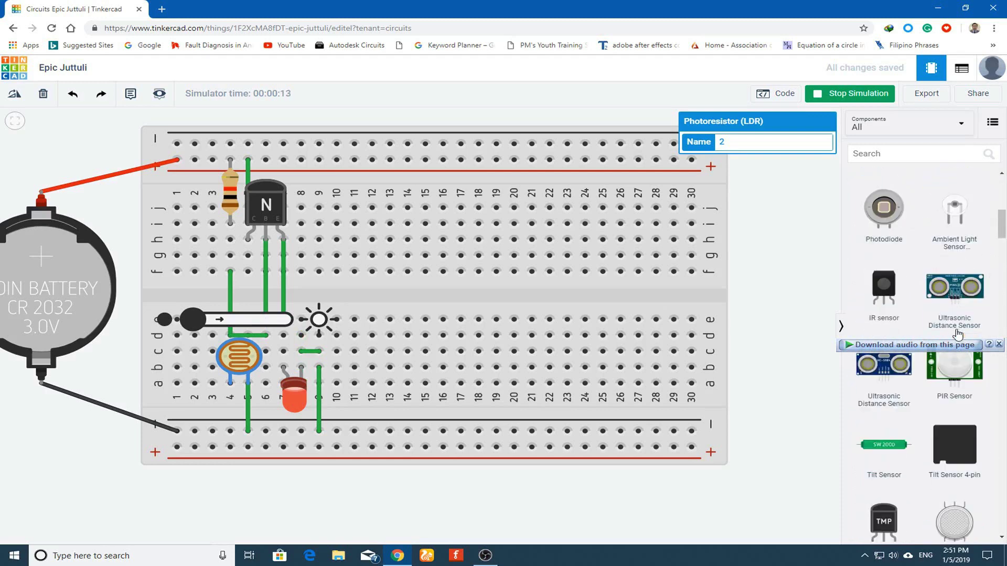
pyautogui.scroll(-10, 958, 334)
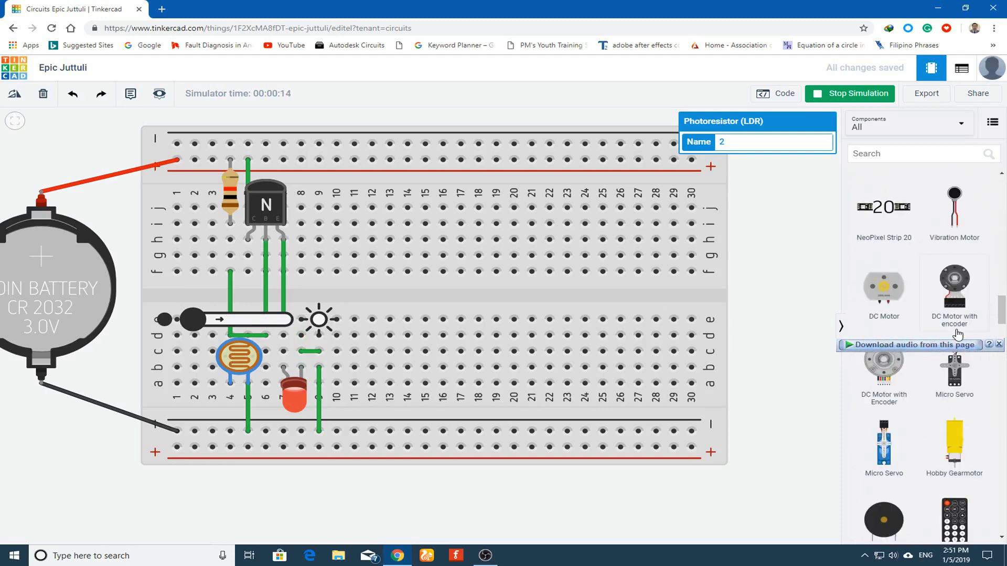
pyautogui.scroll(-10, 957, 334)
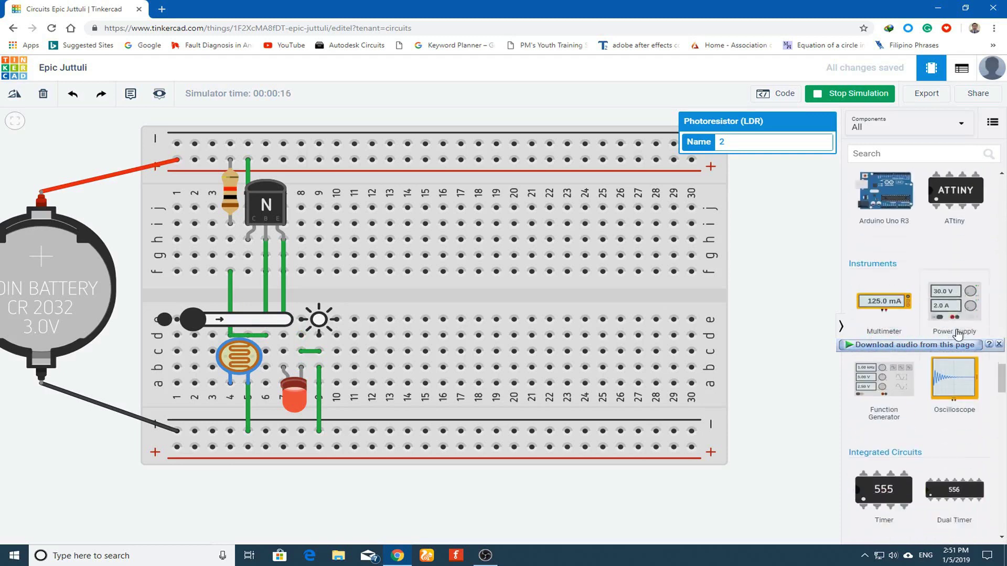
pyautogui.scroll(1, 958, 334)
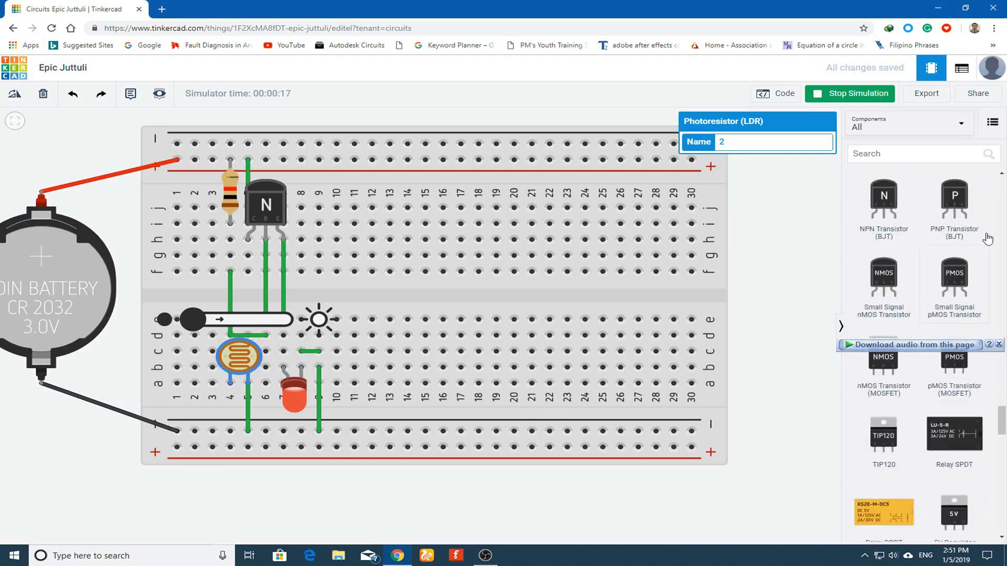
pyautogui.moveTo(493, 267); pyautogui.dragTo(477, 294)
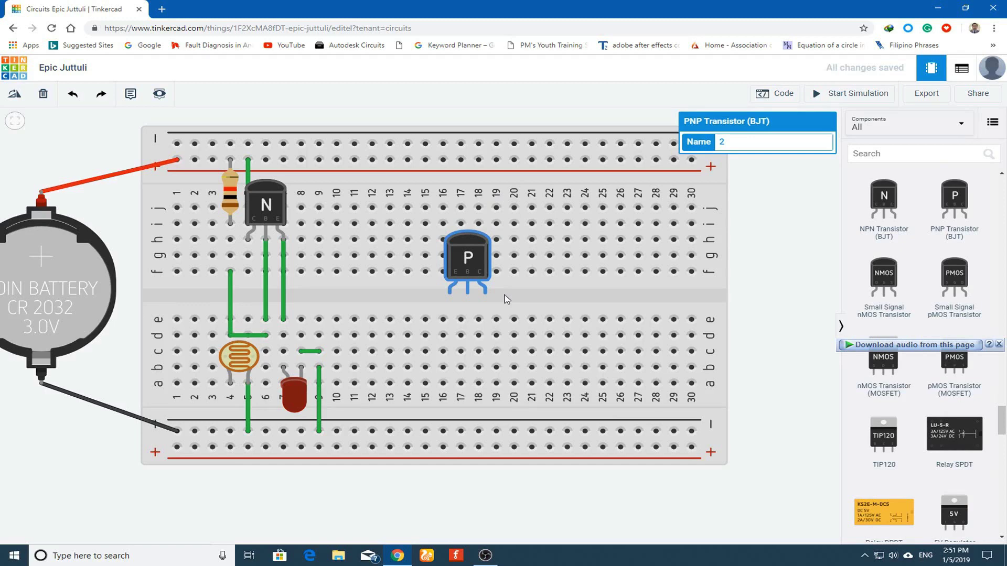
pyautogui.moveTo(463, 266); pyautogui.dragTo(448, 213)
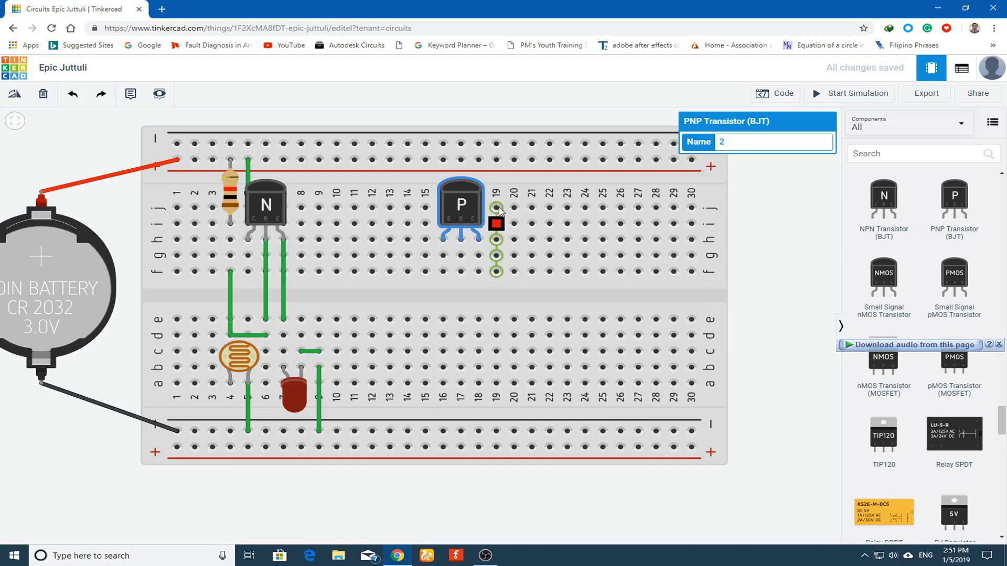
# - Wire the upper positive rail at column 19 to h19
pyautogui.click(496, 161)
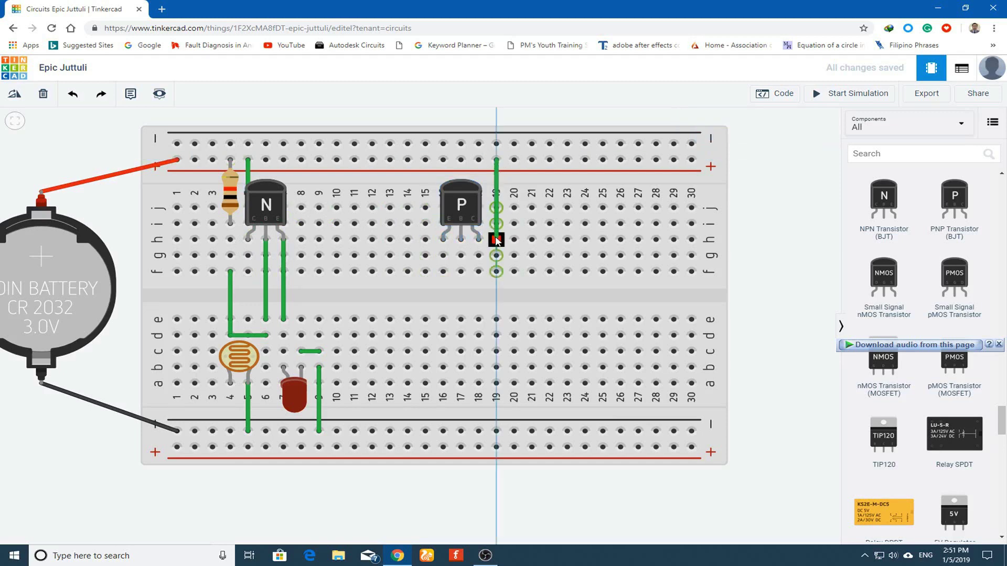
pyautogui.click(495, 239)
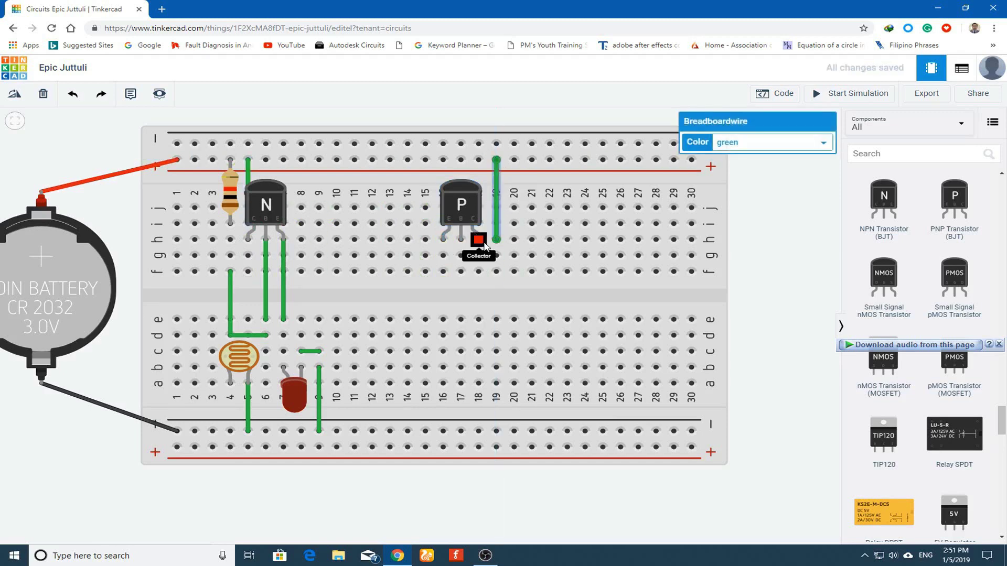
pyautogui.click(479, 255)
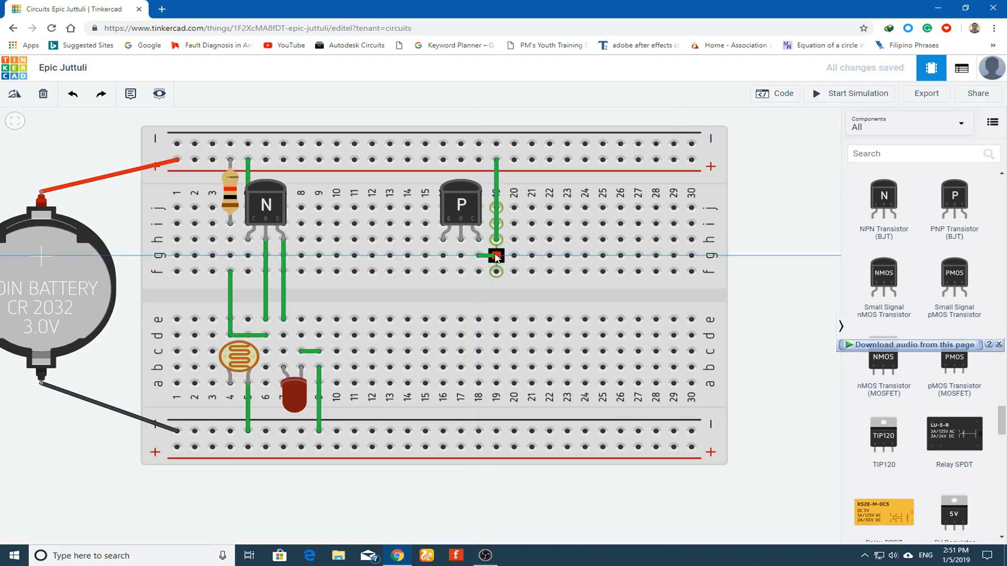
pyautogui.click(496, 256)
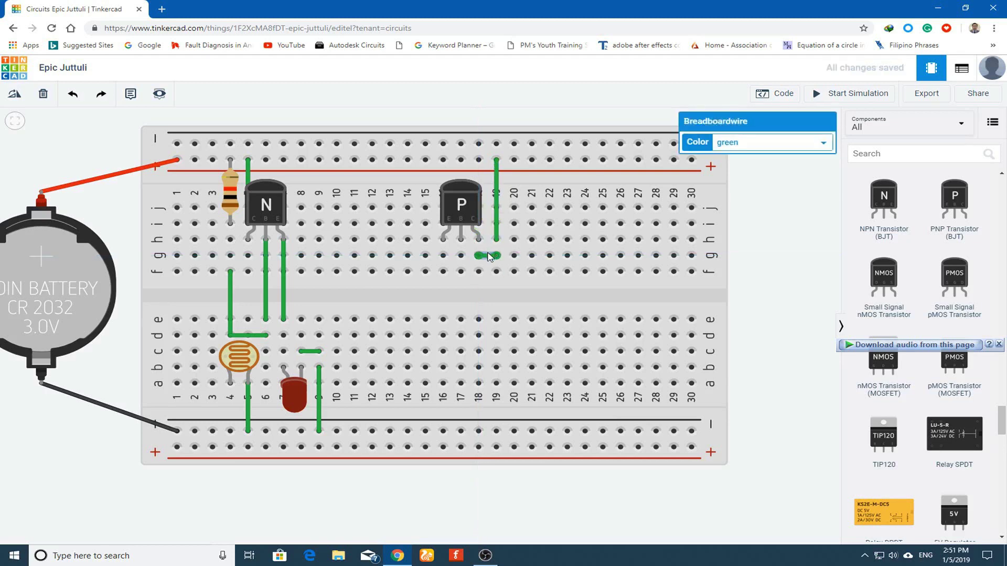
pyautogui.press('Delete')
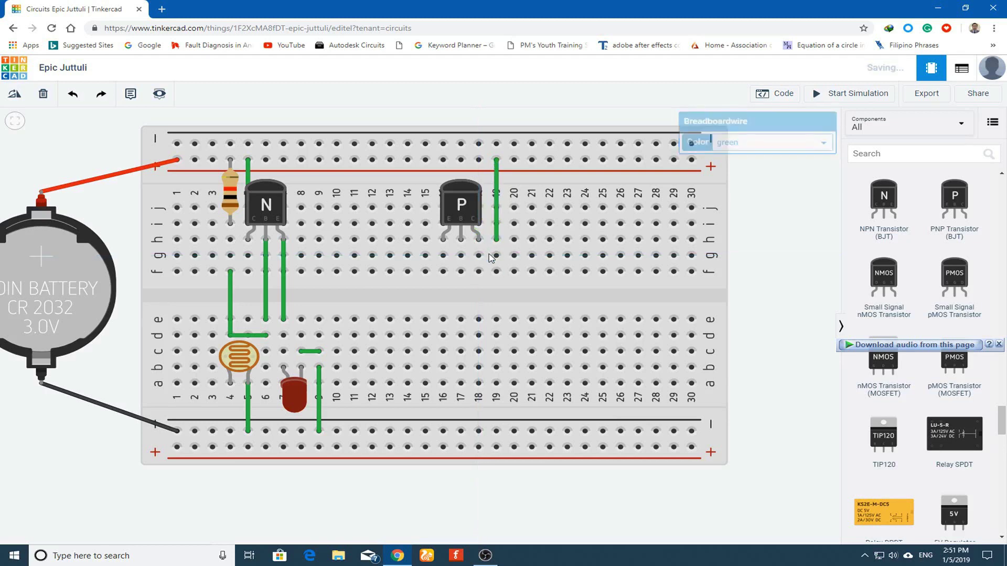
pyautogui.click(496, 161)
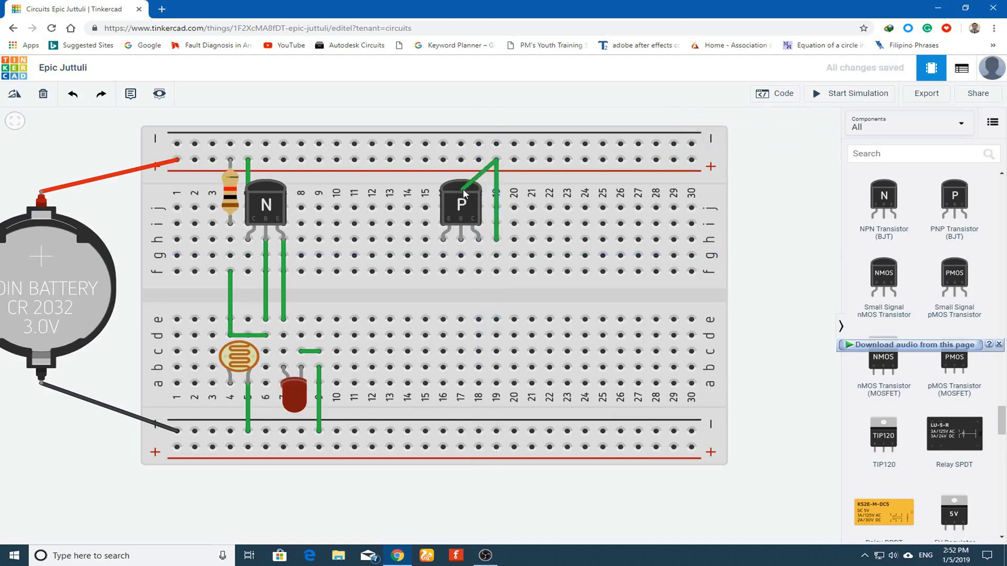
pyautogui.press('Escape')
# - Move the PNP transistor down to row f, and reposition the column 19 wire to run from the upper positive rail to j18
pyautogui.moveTo(463, 194); pyautogui.dragTo(468, 238)
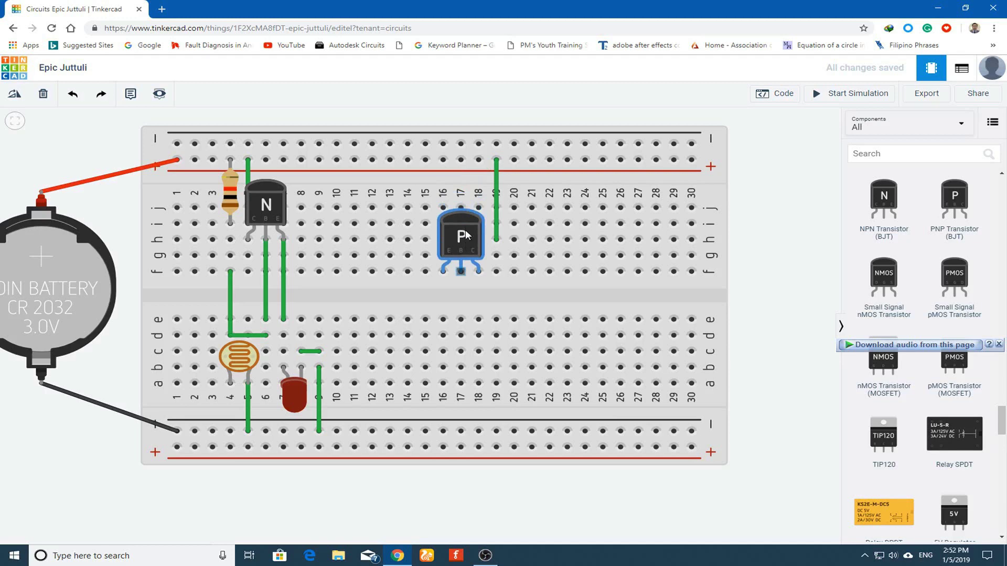
pyautogui.click(496, 160)
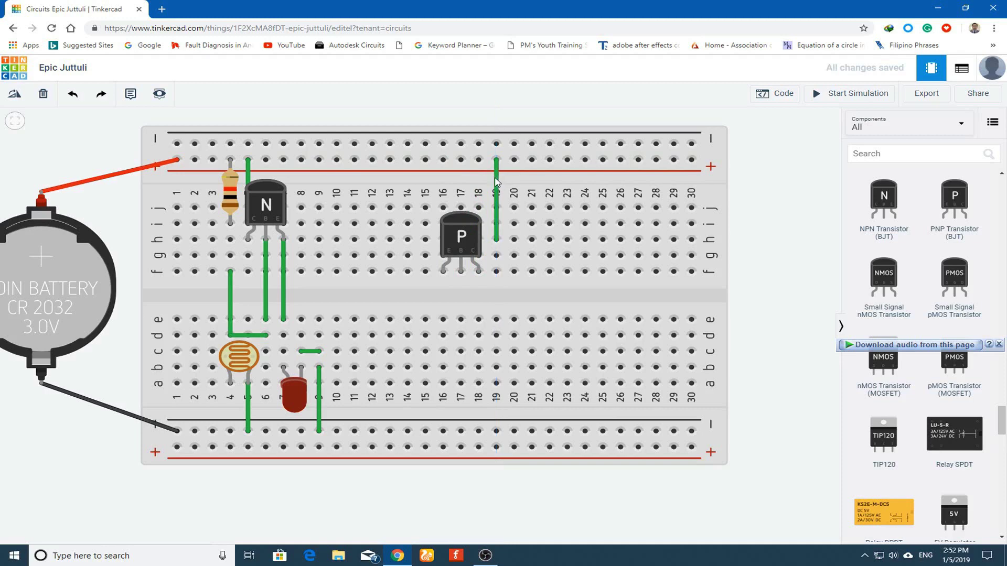
pyautogui.click(495, 181)
pyautogui.moveTo(498, 164); pyautogui.dragTo(478, 160)
pyautogui.moveTo(497, 242); pyautogui.dragTo(480, 211)
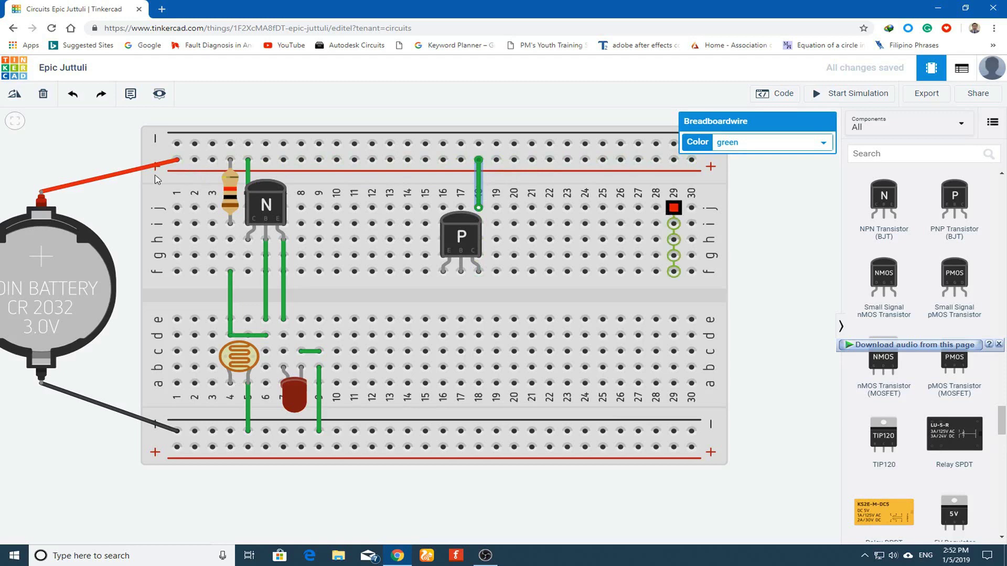
# - Add a 1 kΩ resistor in column 20 between the upper positive rail and i20
pyautogui.scroll(5, 911, 240)
pyautogui.scroll(15, 912, 241)
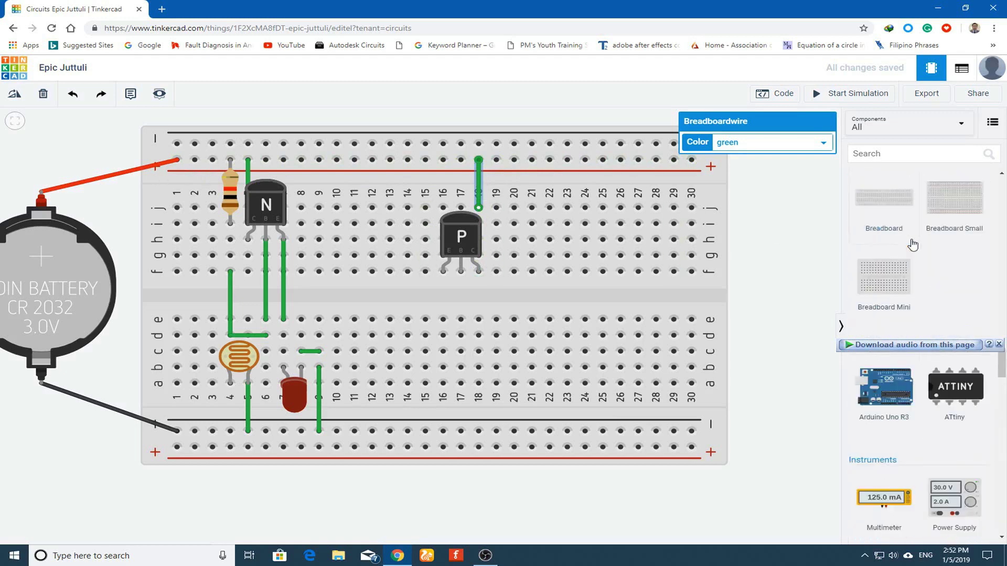
pyautogui.scroll(8, 912, 243)
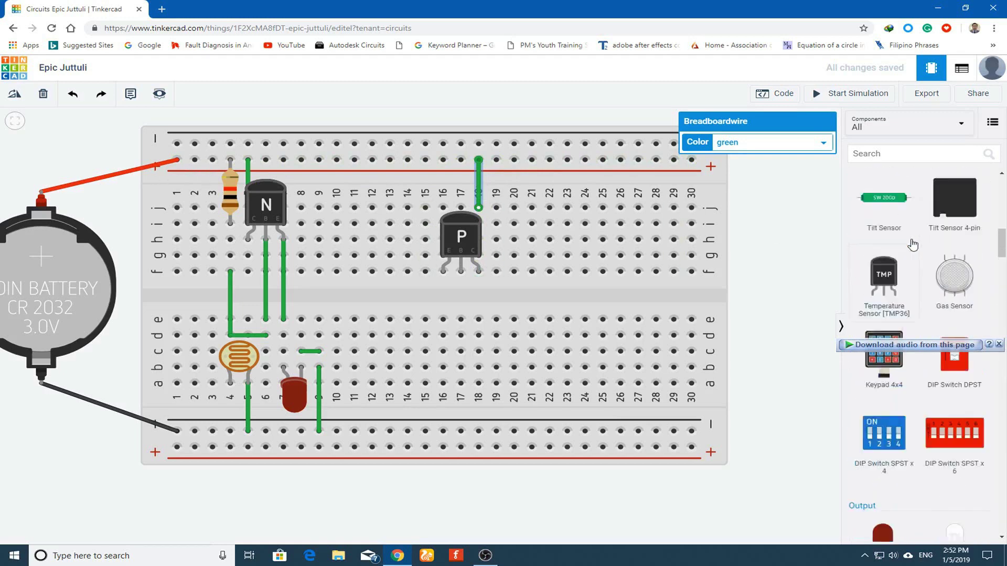
pyautogui.moveTo(884, 215); pyautogui.dragTo(513, 201)
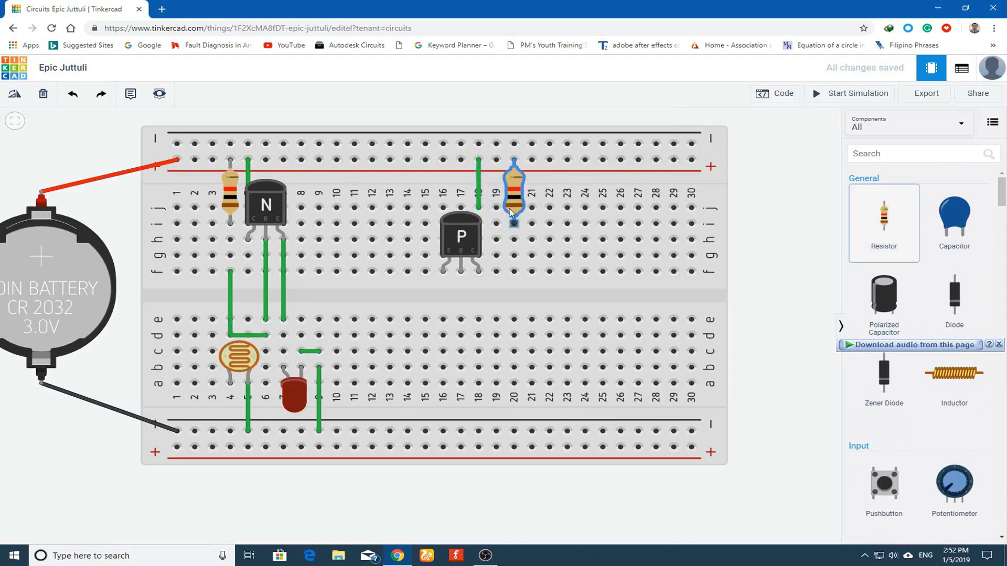
pyautogui.click(511, 213)
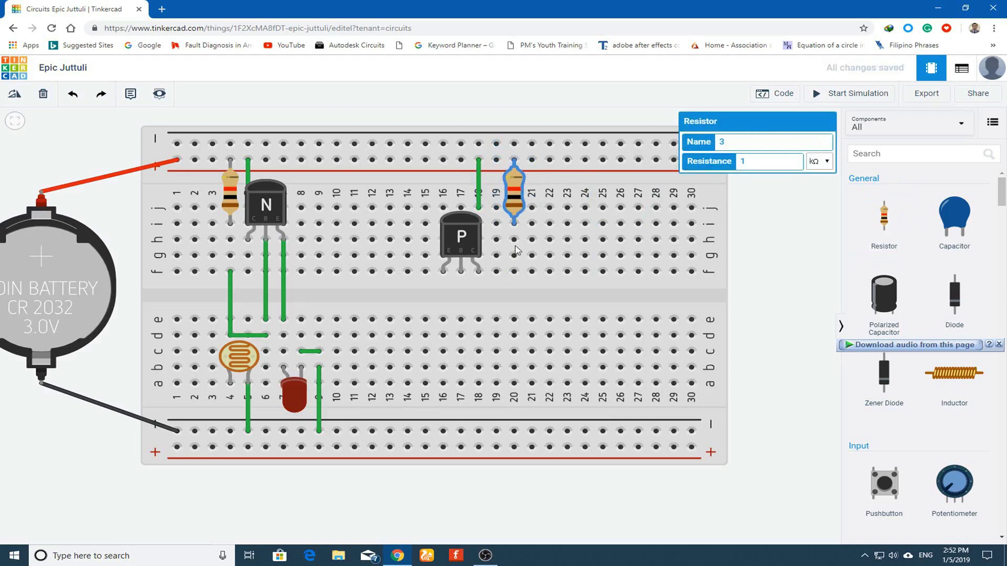
# - Wire f20 to e20 below the new resistor, and wire e20 across to e17
pyautogui.click(514, 271)
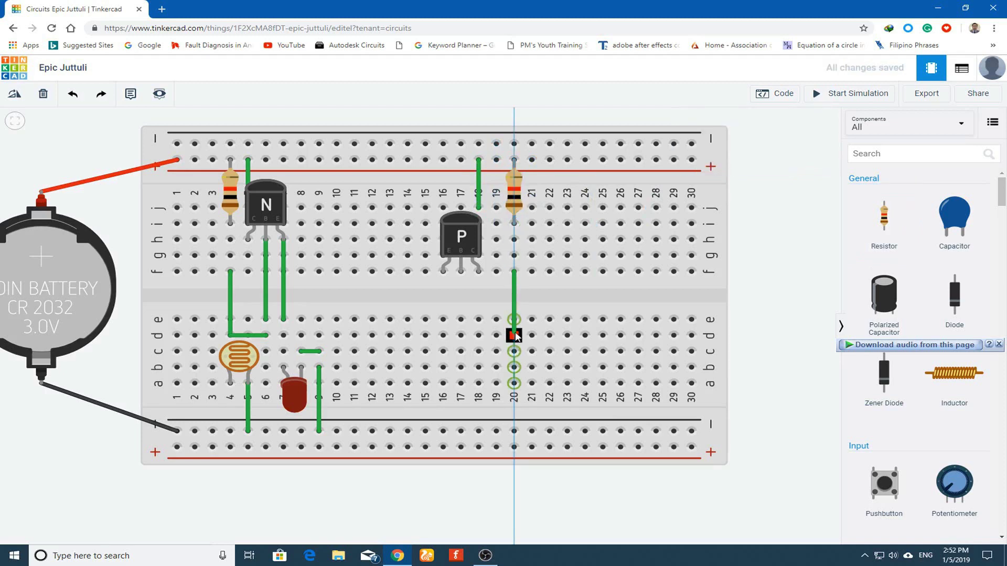
pyautogui.click(514, 320)
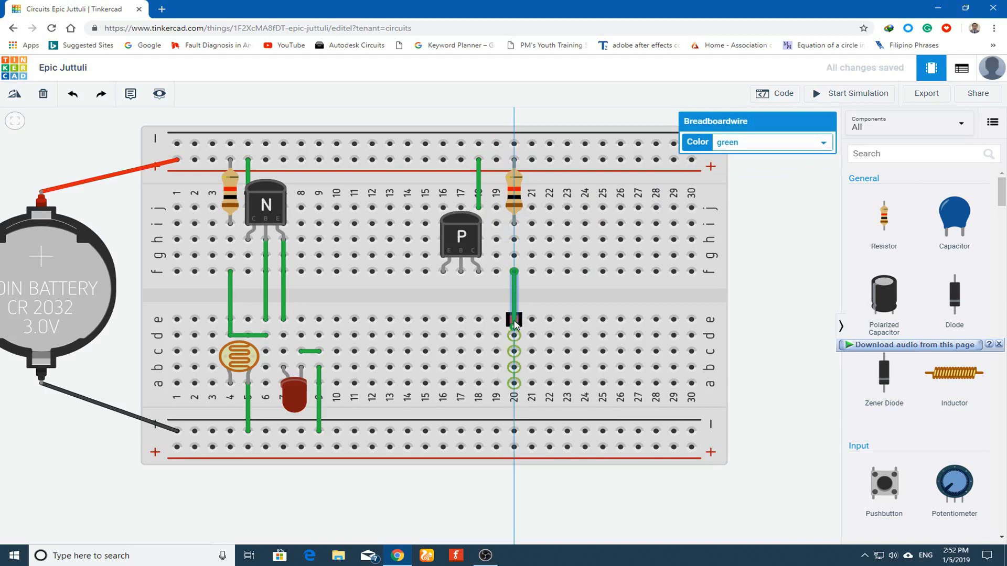
pyautogui.click(460, 319)
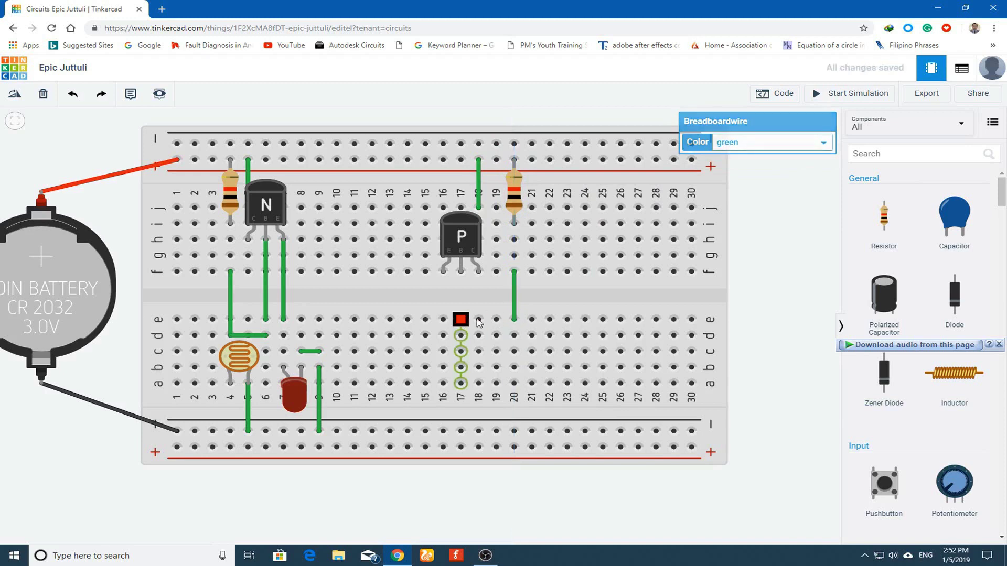
pyautogui.click(513, 320)
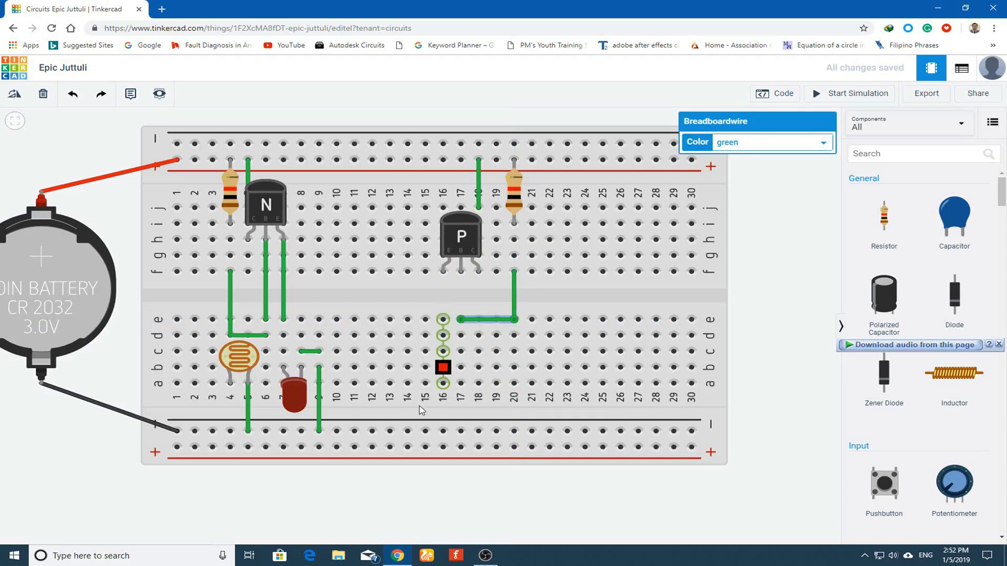
# - Add a red LED and a photoresistor to the workspace beside the breadboard
pyautogui.scroll(-6, 923, 246)
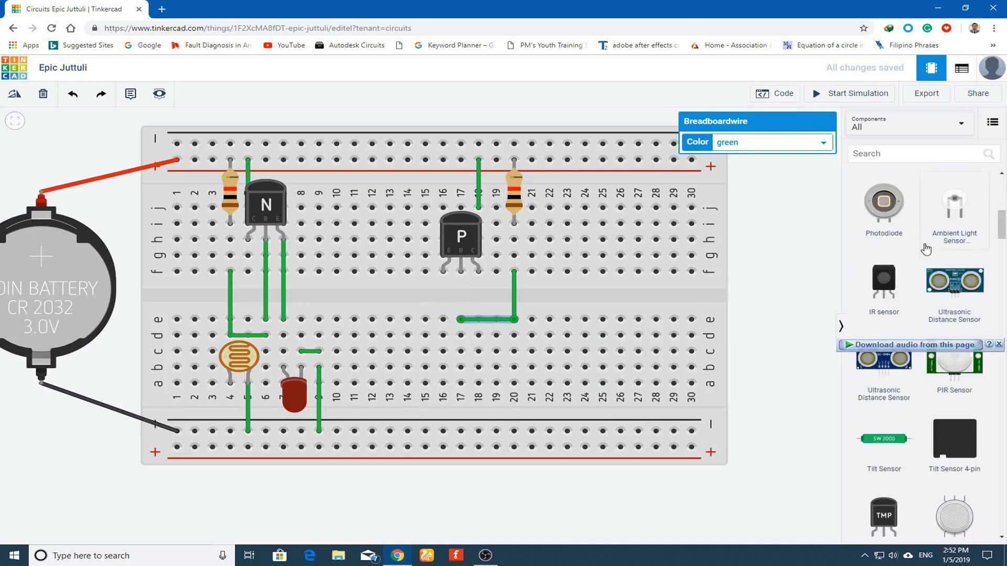
pyautogui.scroll(-6, 925, 249)
pyautogui.click(785, 318)
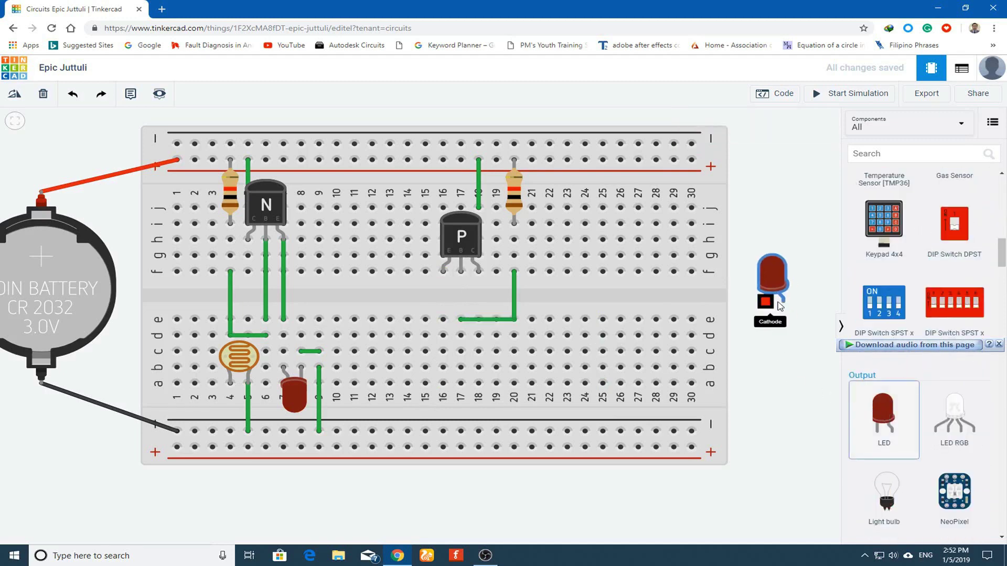
pyautogui.scroll(5, 954, 329)
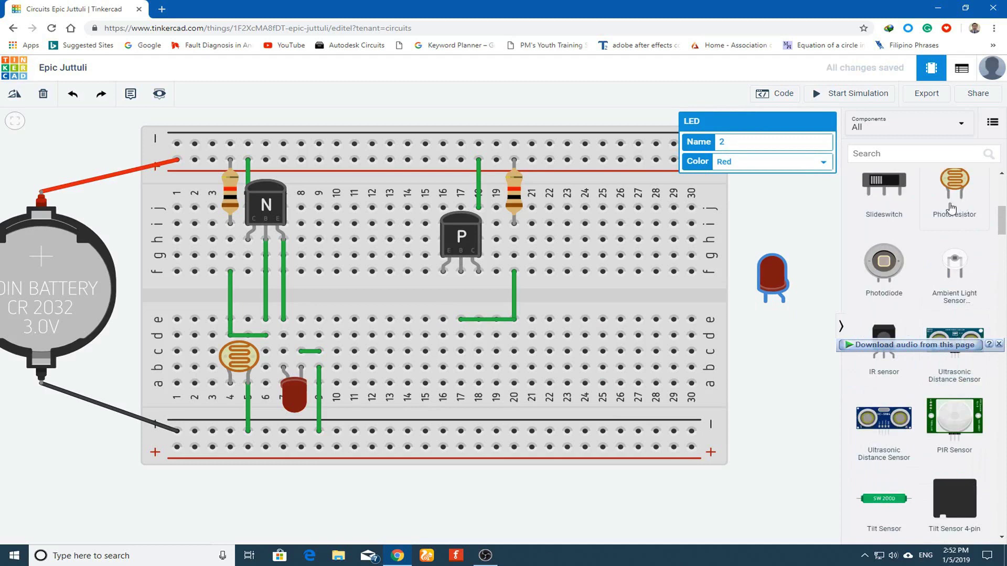
pyautogui.moveTo(950, 207); pyautogui.dragTo(775, 356)
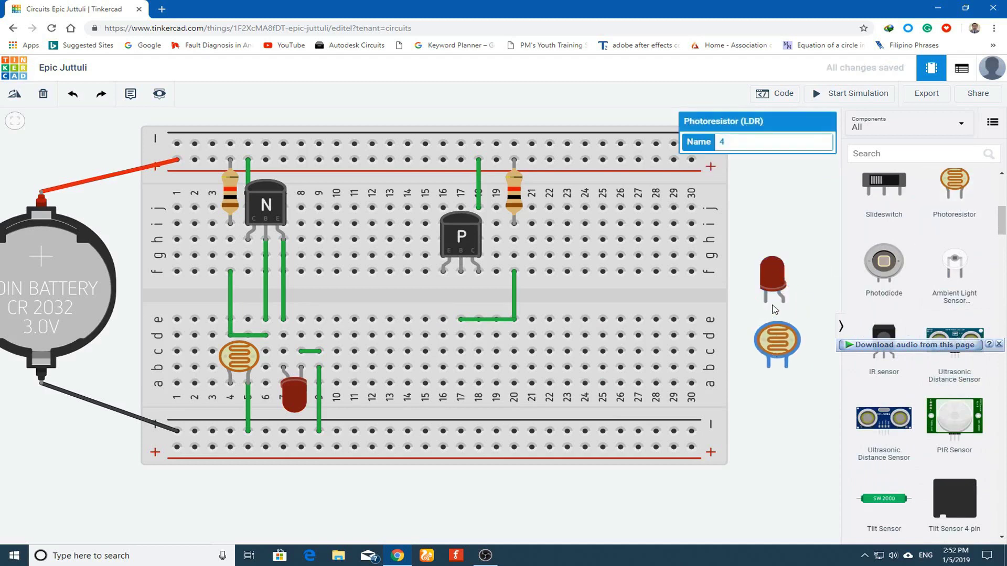
# - Seat the new LED in a15 and a16, and wire f16 to e16 and a15 to the lower negative rail
pyautogui.moveTo(764, 279); pyautogui.dragTo(570, 282)
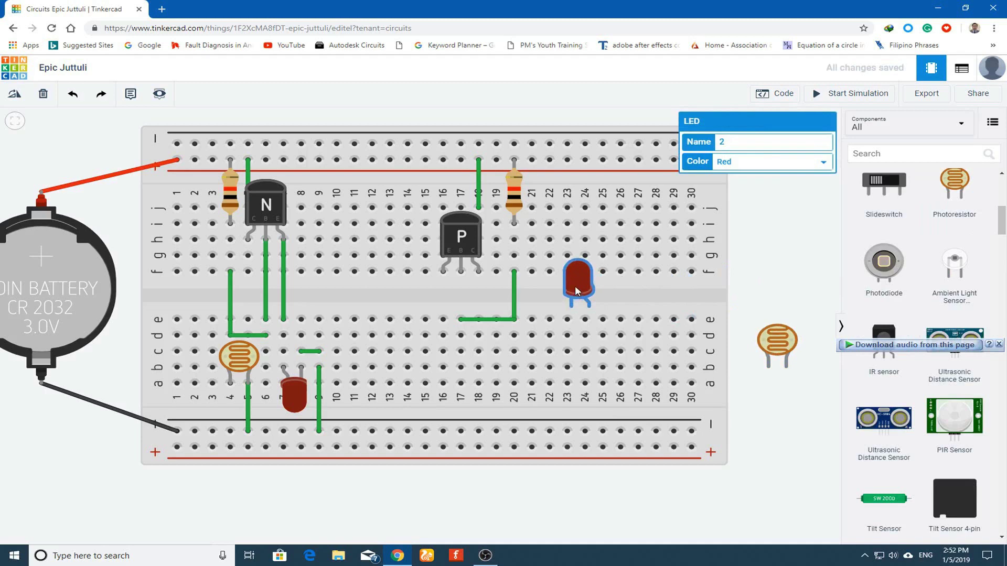
pyautogui.moveTo(581, 289); pyautogui.dragTo(442, 349)
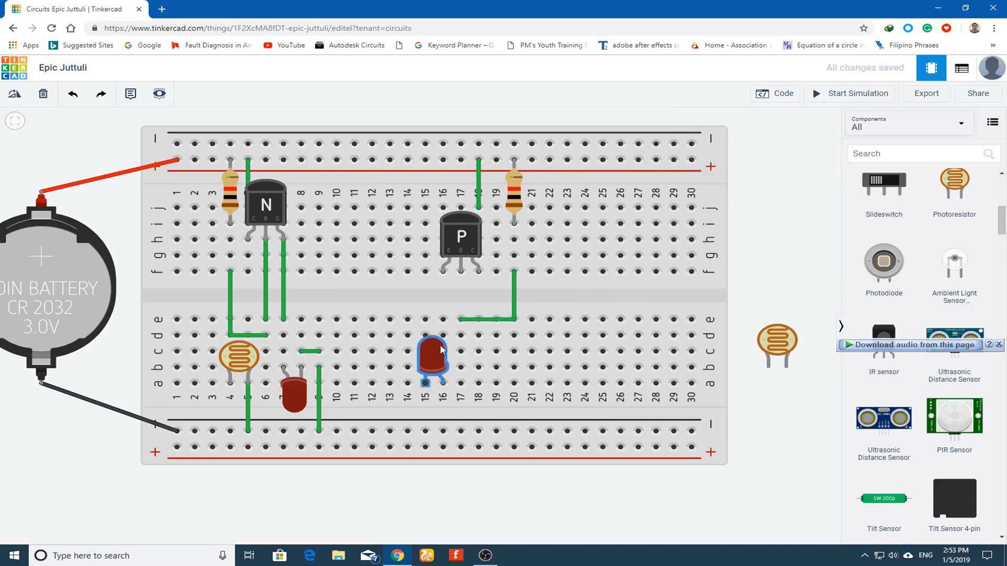
pyautogui.click(443, 271)
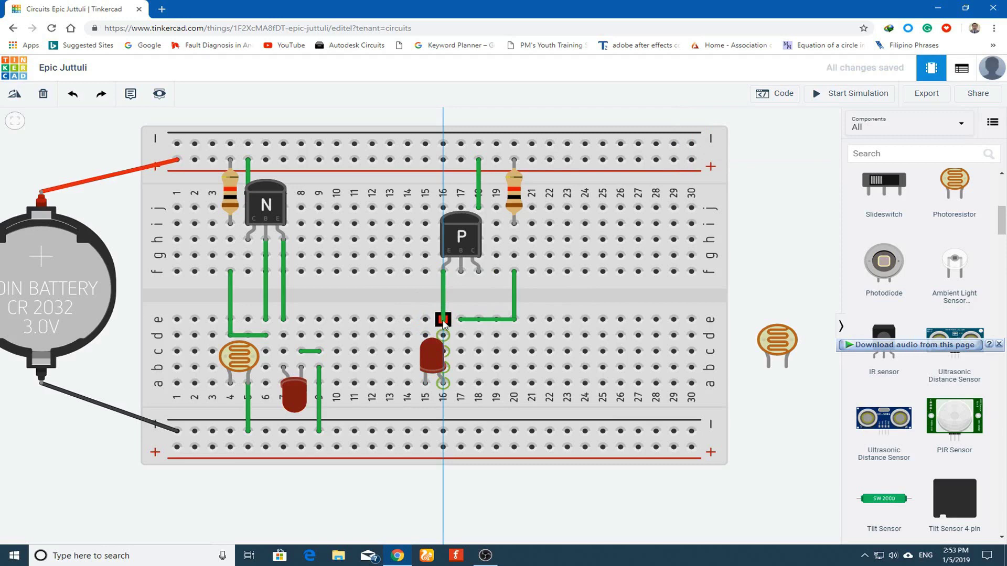
pyautogui.click(443, 319)
pyautogui.click(425, 383)
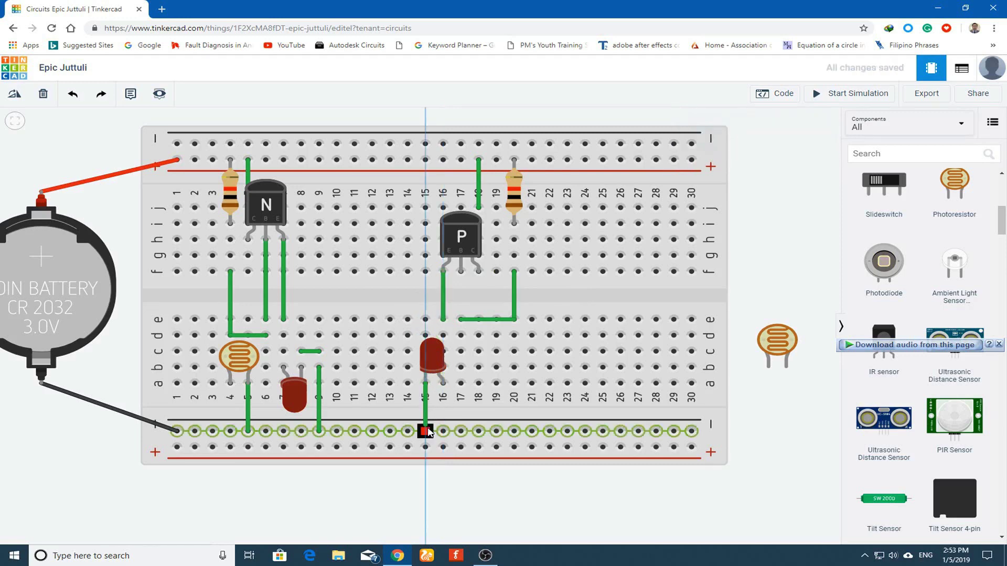
pyautogui.click(425, 431)
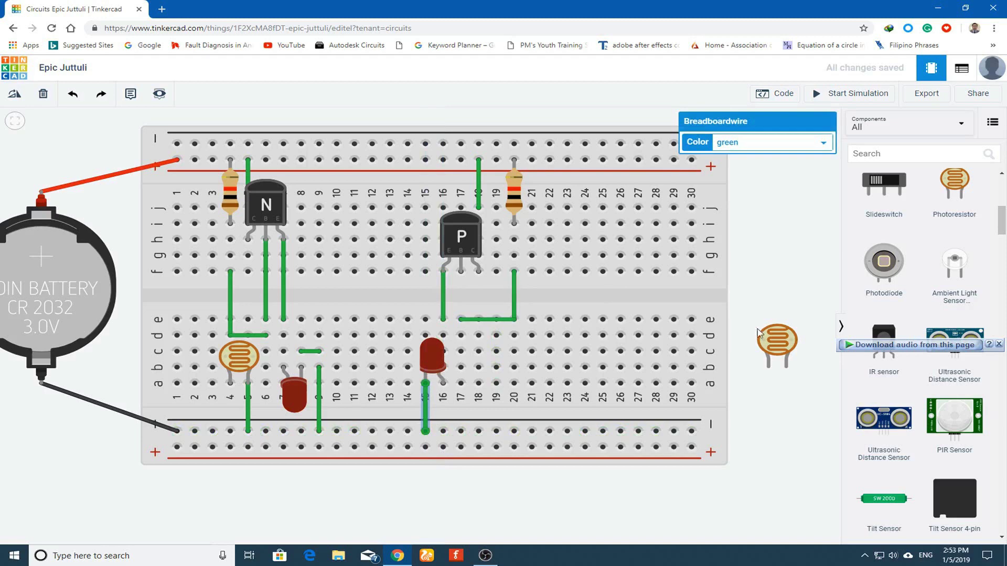
# - Seat the new photoresistor in b17 and b18, and wire a18 to the lower negative rail and e17 to f17
pyautogui.moveTo(781, 344); pyautogui.dragTo(477, 355)
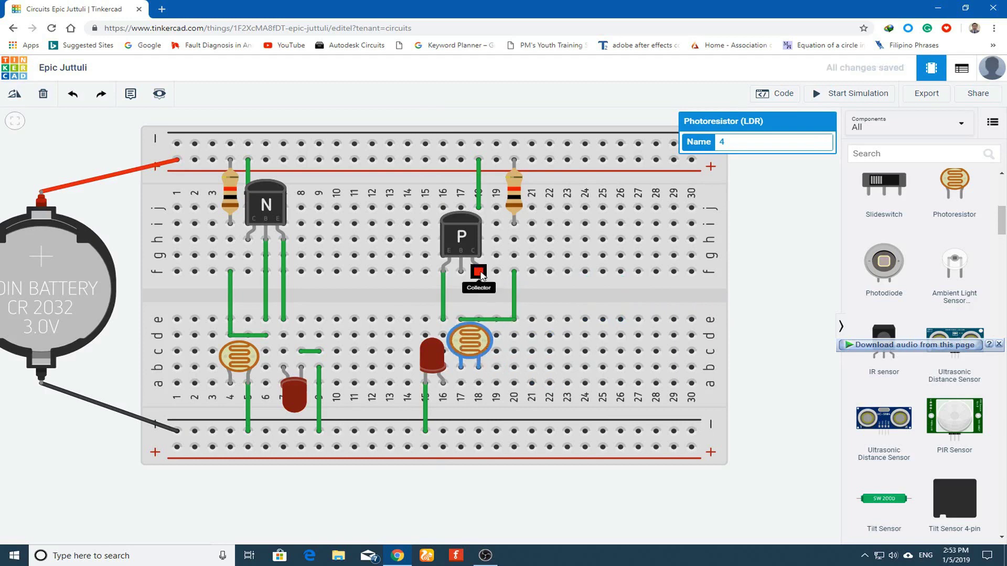
pyautogui.click(478, 383)
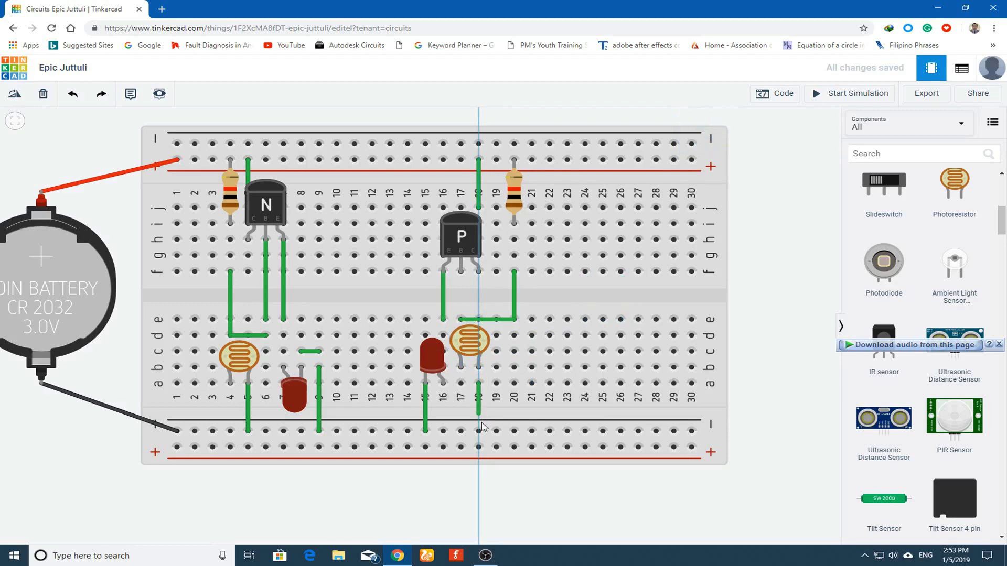
pyautogui.click(478, 431)
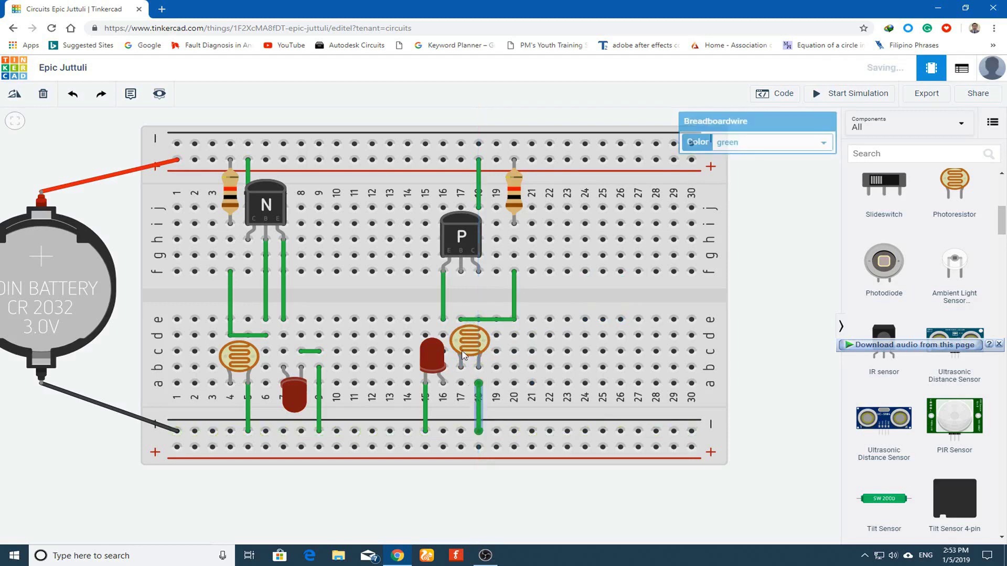
pyautogui.click(461, 319)
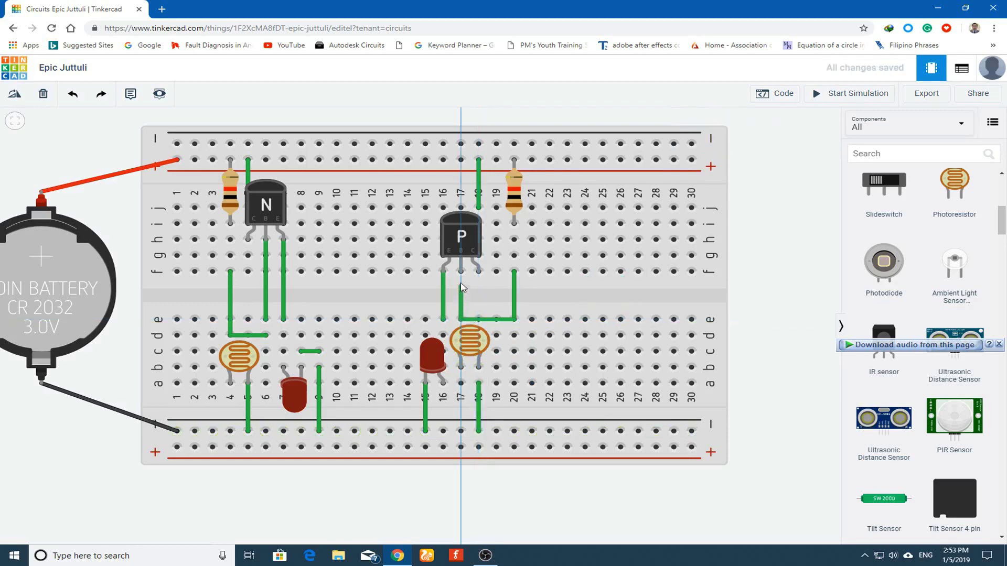
pyautogui.click(460, 272)
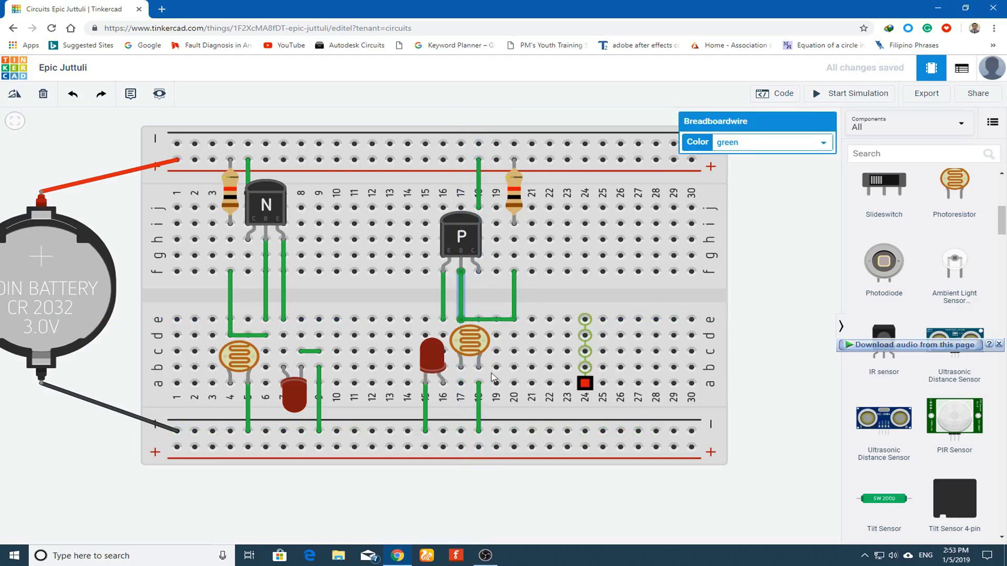
# - Simulate both circuits, setting the PNP circuit's photoresistor to the darkest level and the NPN circuit's photoresistor to the brightest
pyautogui.click(834, 98)
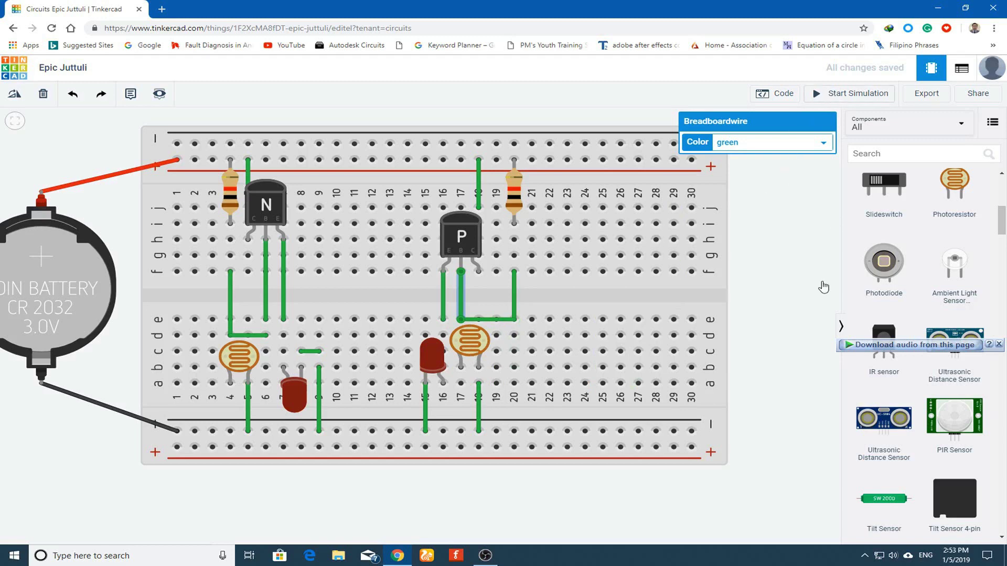
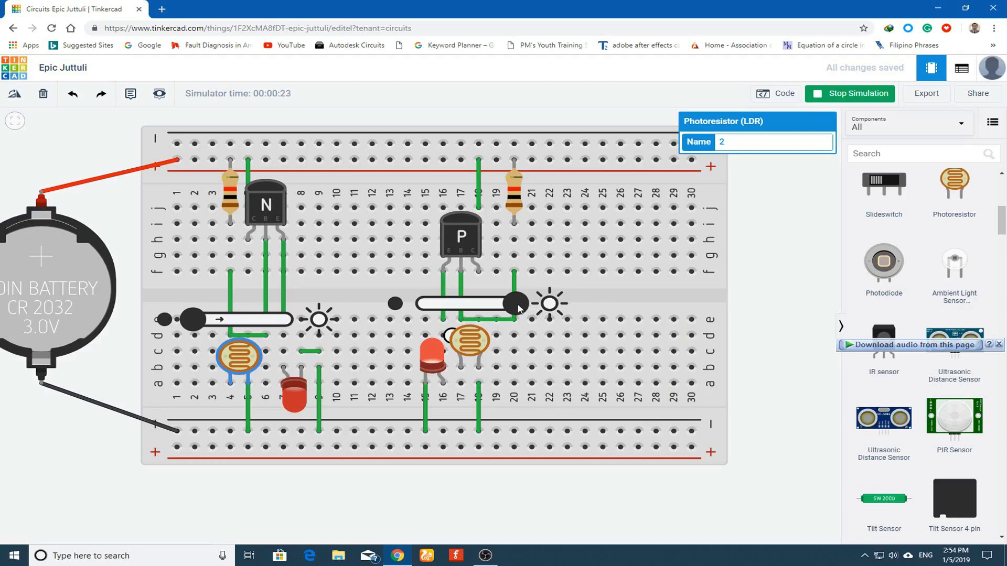
pyautogui.click(477, 349)
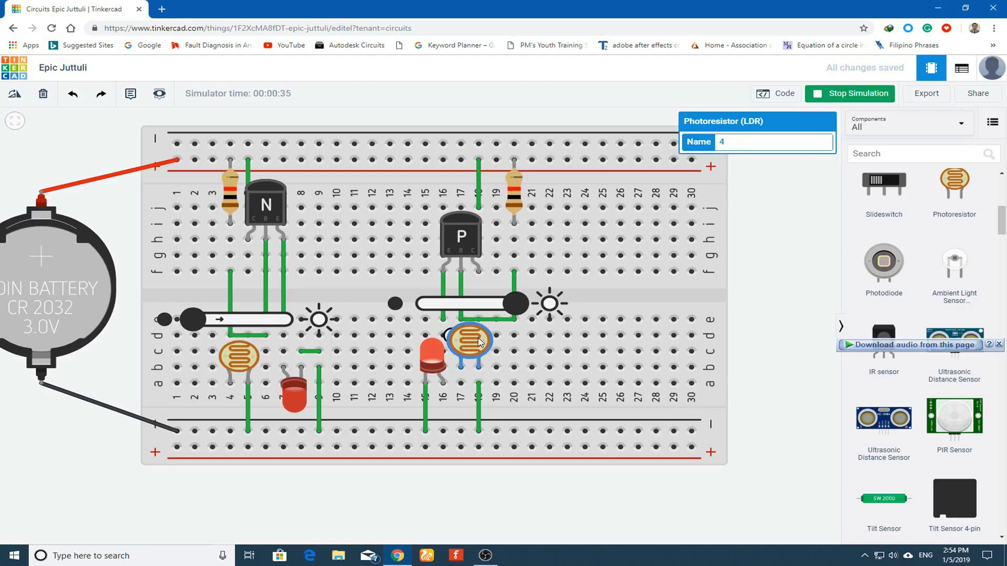
pyautogui.moveTo(428, 359)
pyautogui.moveTo(514, 311); pyautogui.dragTo(413, 307)
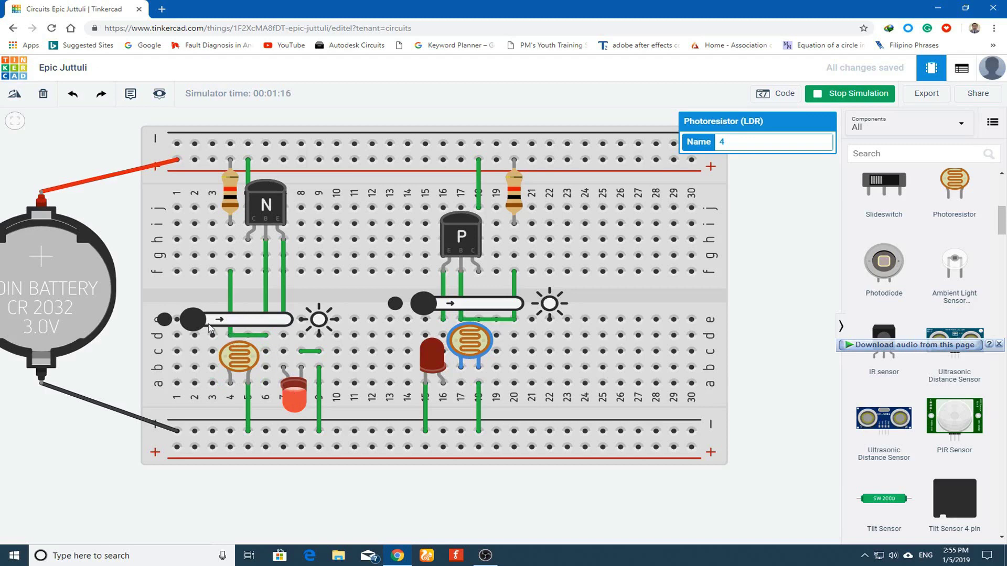
pyautogui.moveTo(194, 322); pyautogui.dragTo(284, 322)
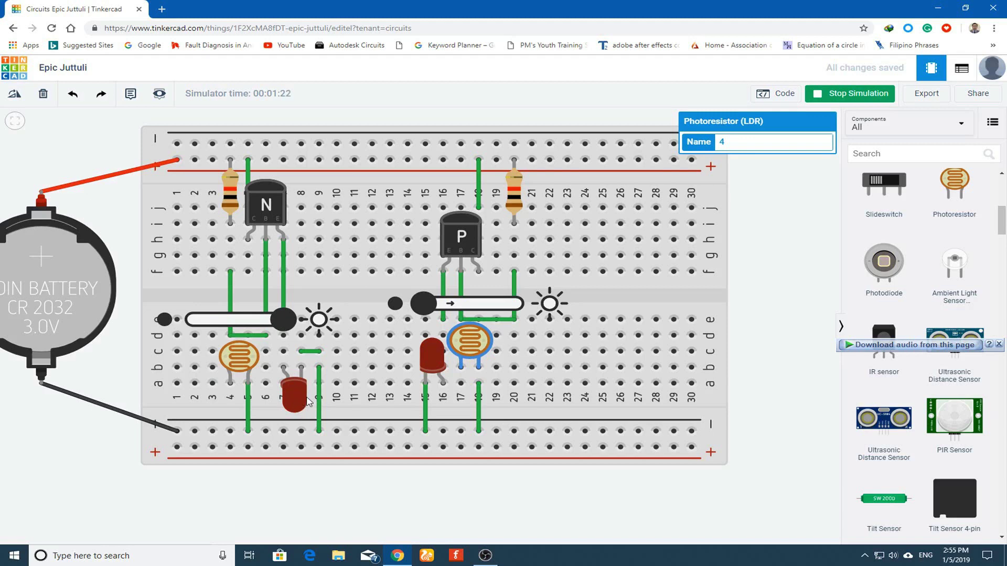
pyautogui.click(261, 468)
pyautogui.press('f')
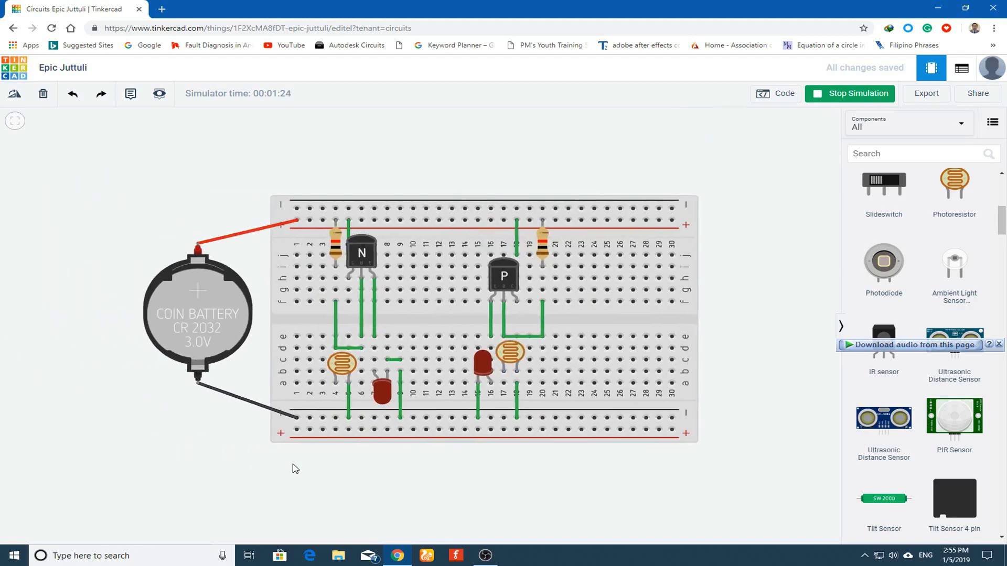
pyautogui.scroll(2, 441, 482)
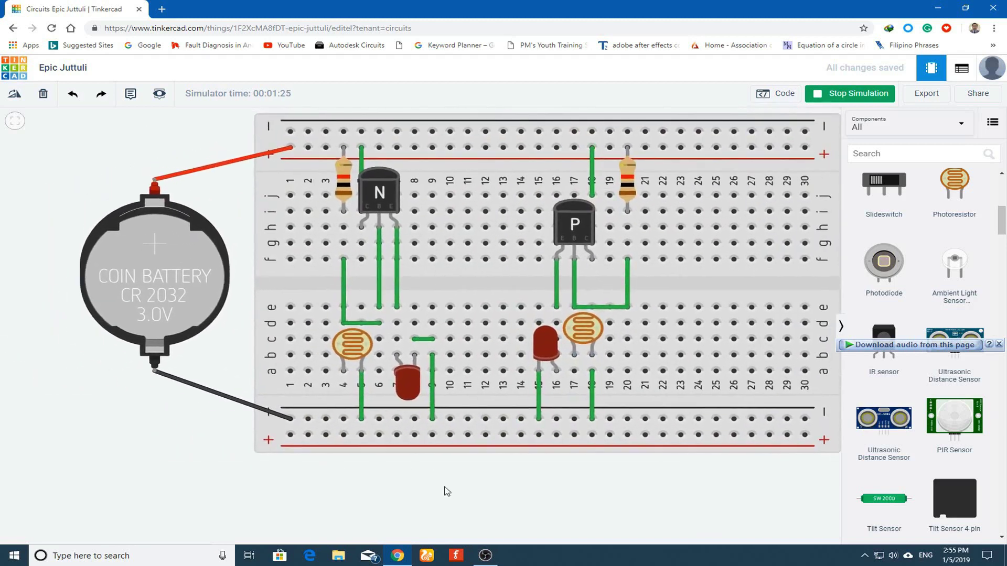